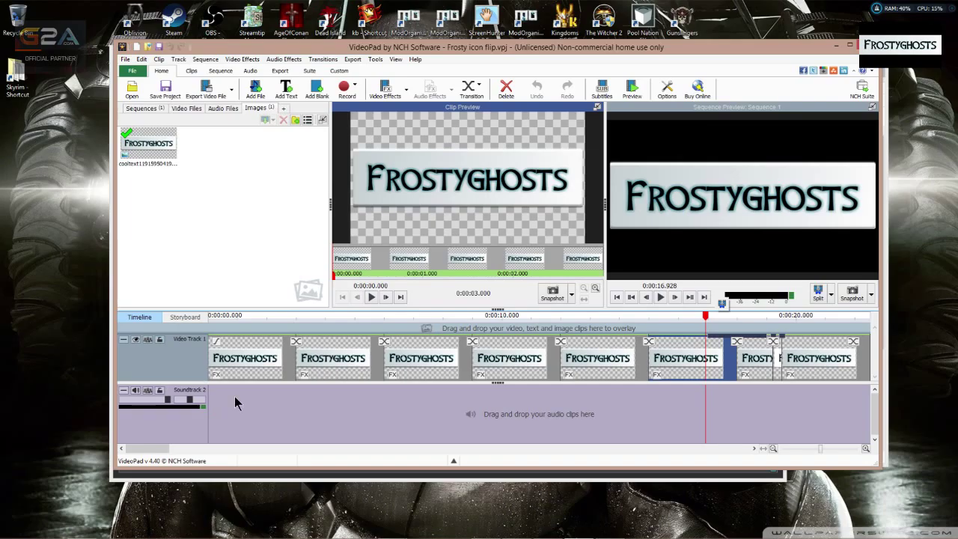
mouse_move(578, 529)
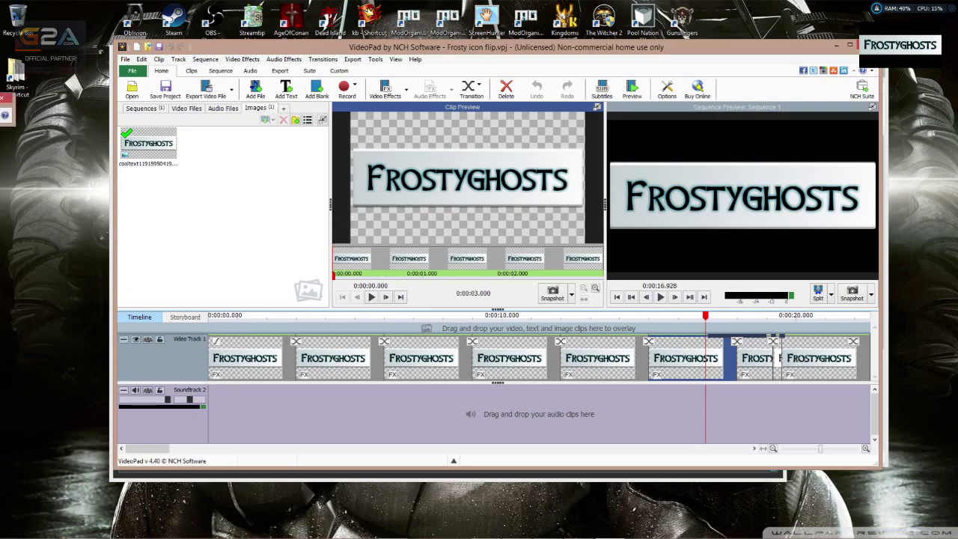
key("super+plus")
left_click(85, 139)
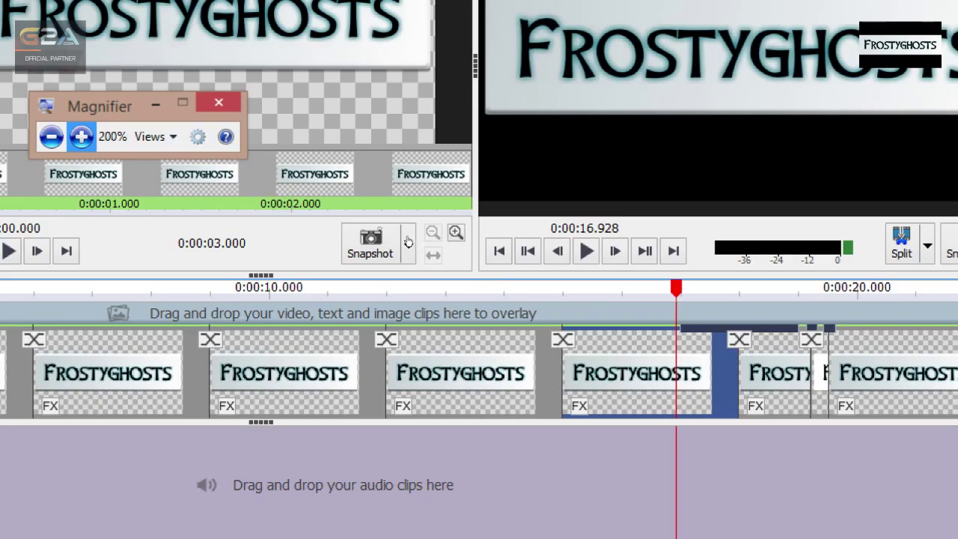
left_click(155, 136)
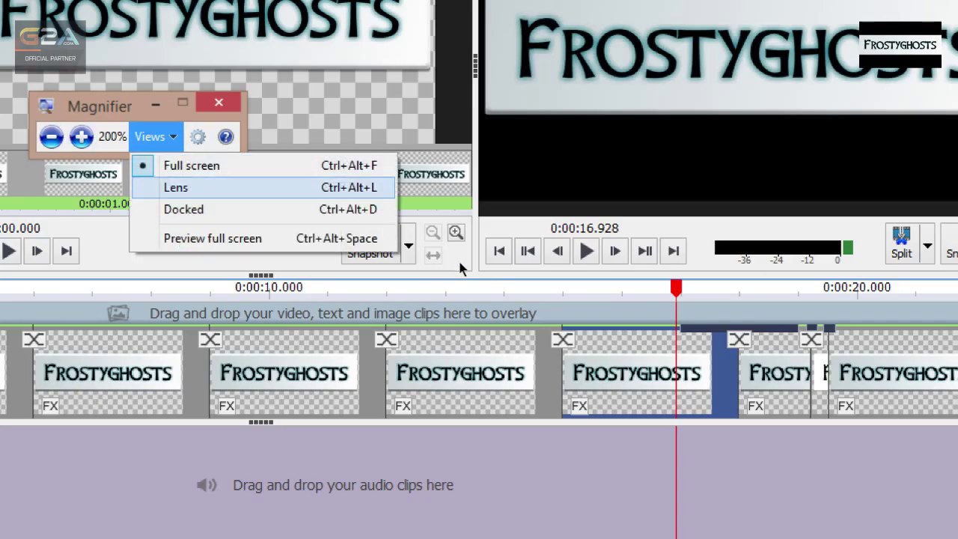
left_click(172, 186)
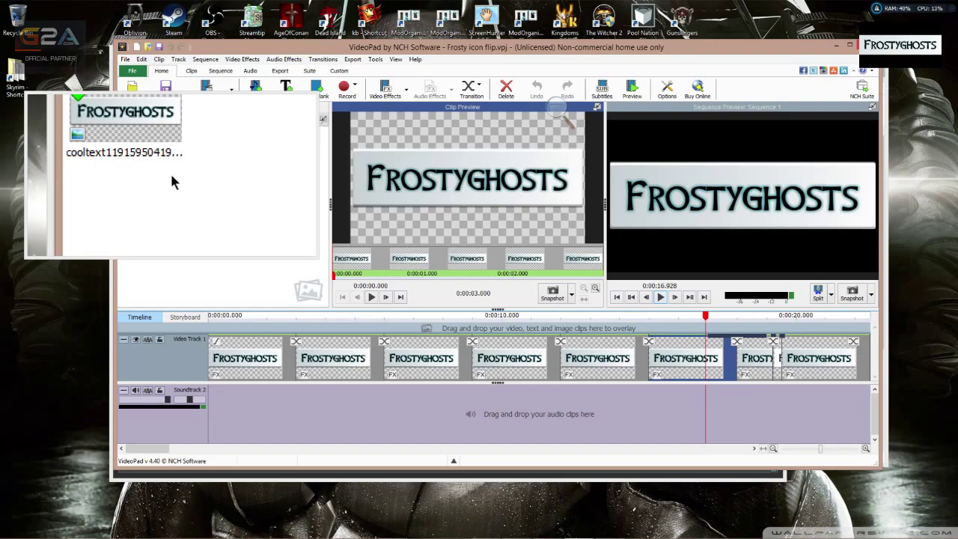
mouse_move(547, 535)
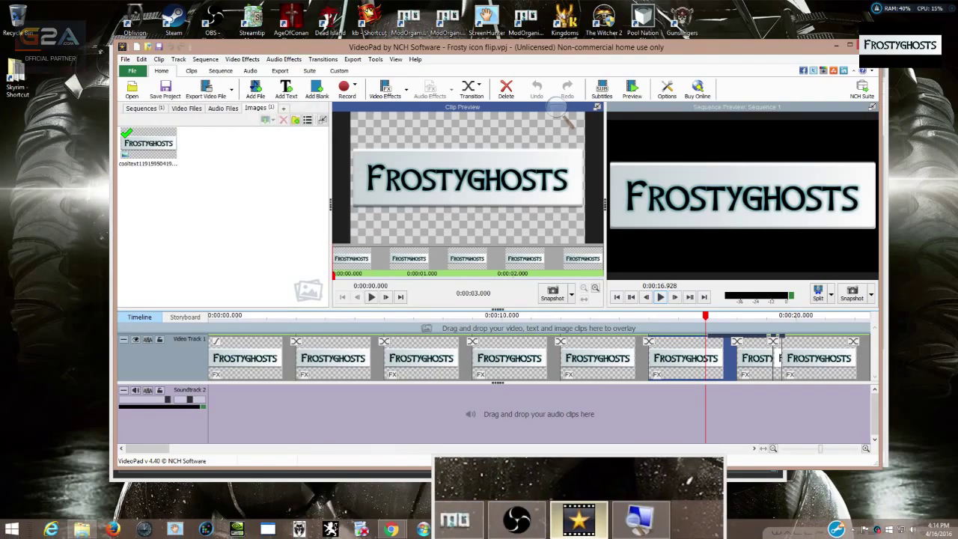
left_click(608, 529)
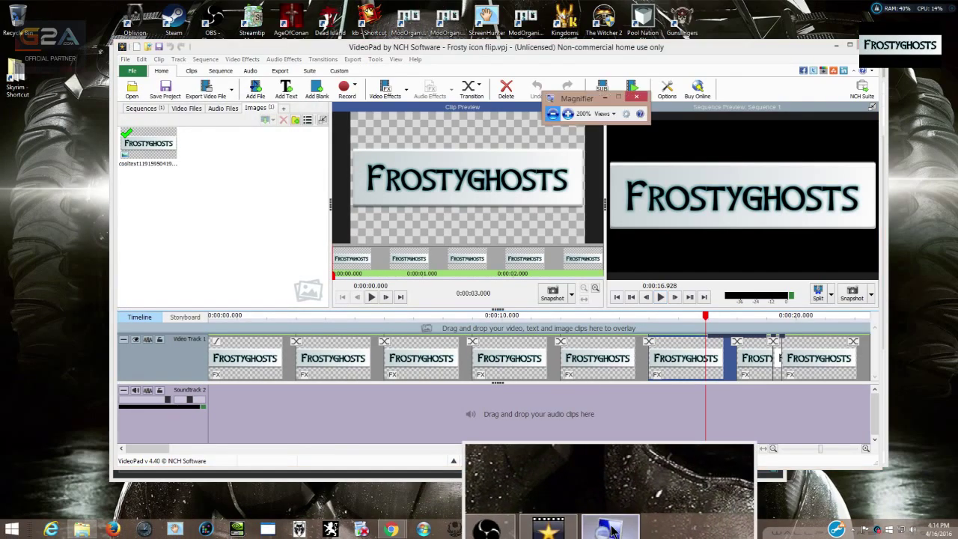
left_click(557, 116)
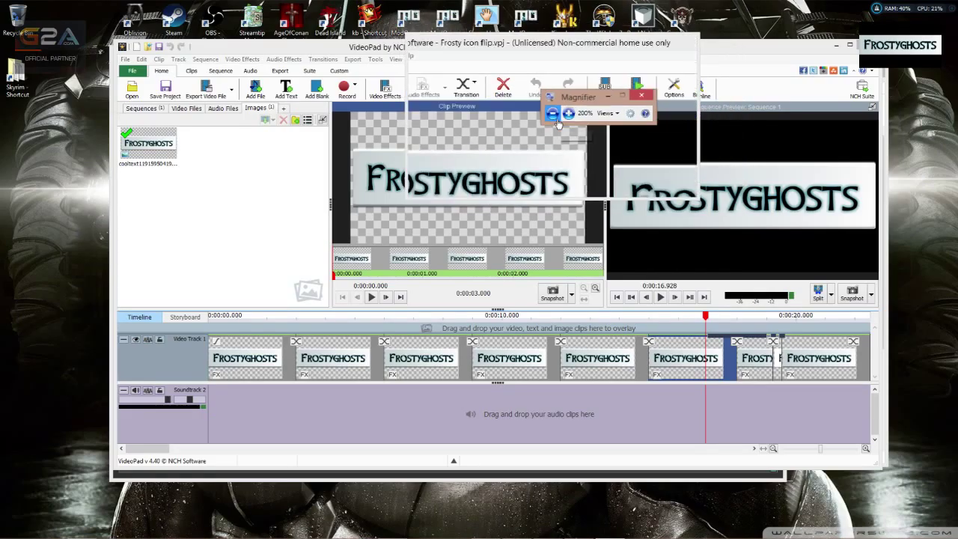
left_click(603, 114)
left_click(621, 129)
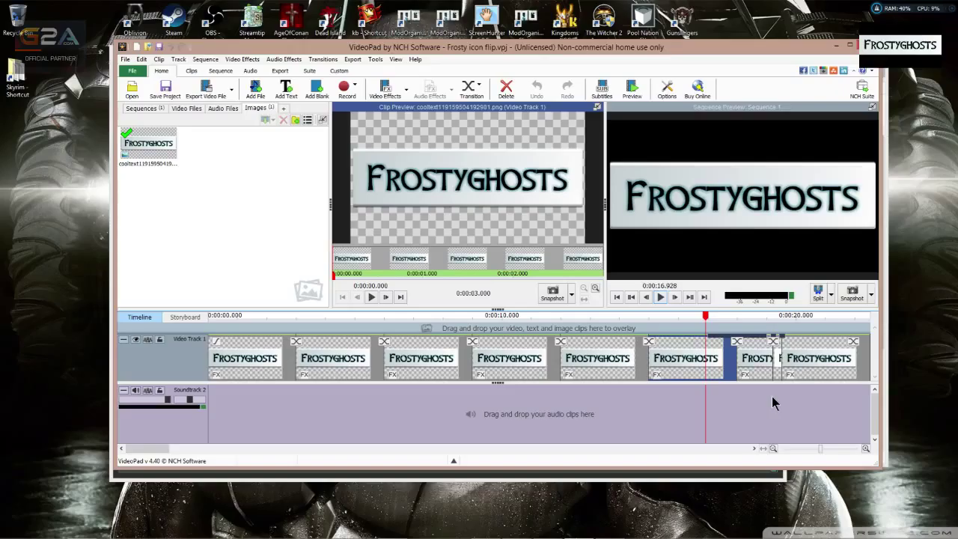
Step: Browse the transitions available at the junction between the sixth and seventh logo clips, down to the 3D group containing Flip
left_click(738, 343)
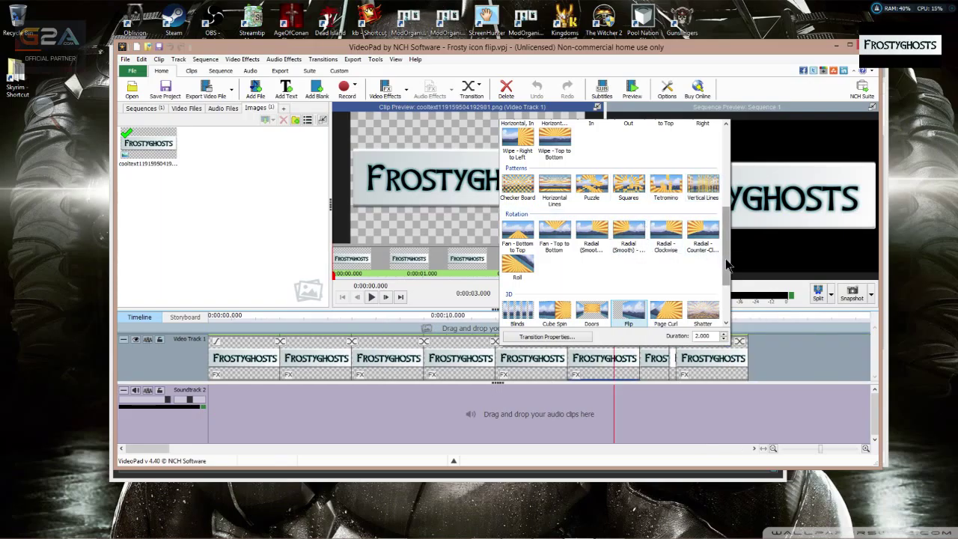
scroll(726, 199, "up", 5)
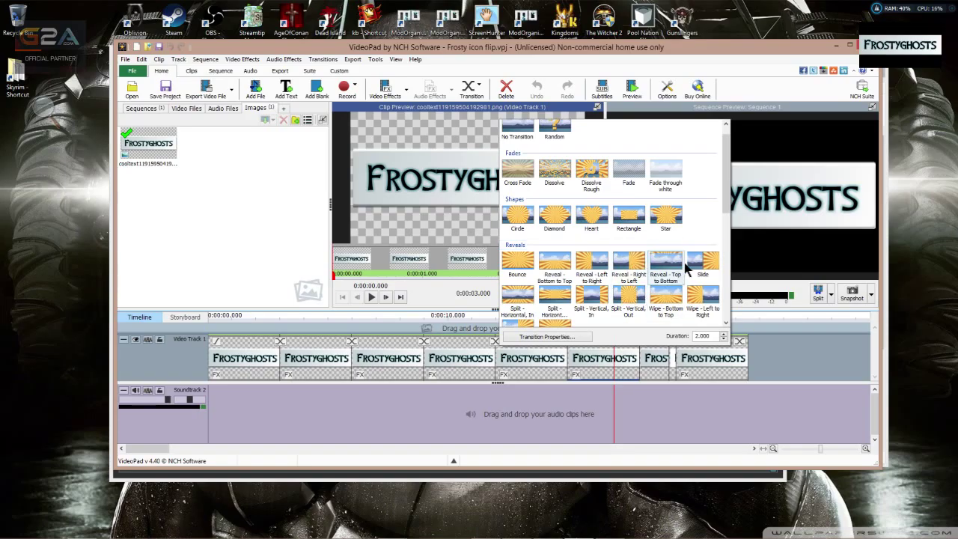
left_click_drag(726, 191, 727, 221)
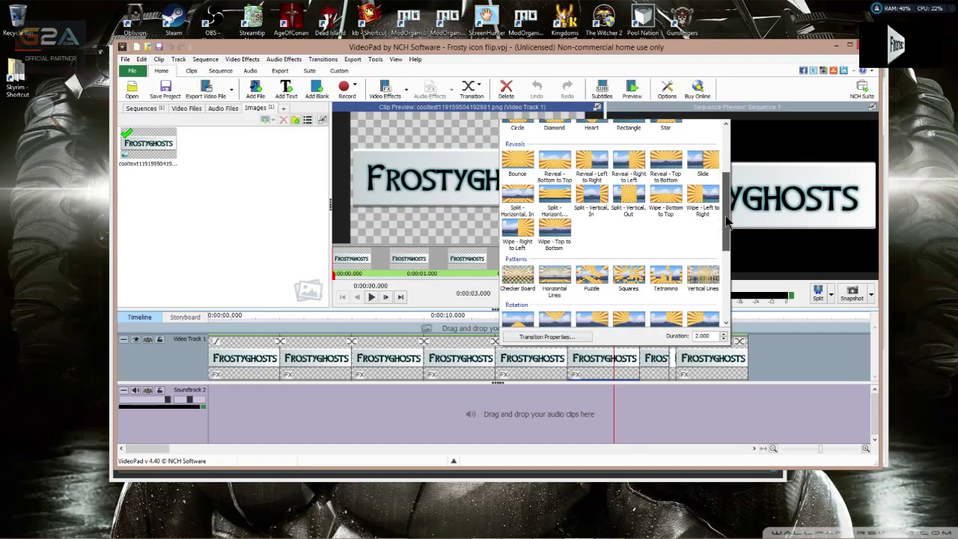
left_click_drag(726, 221, 726, 277)
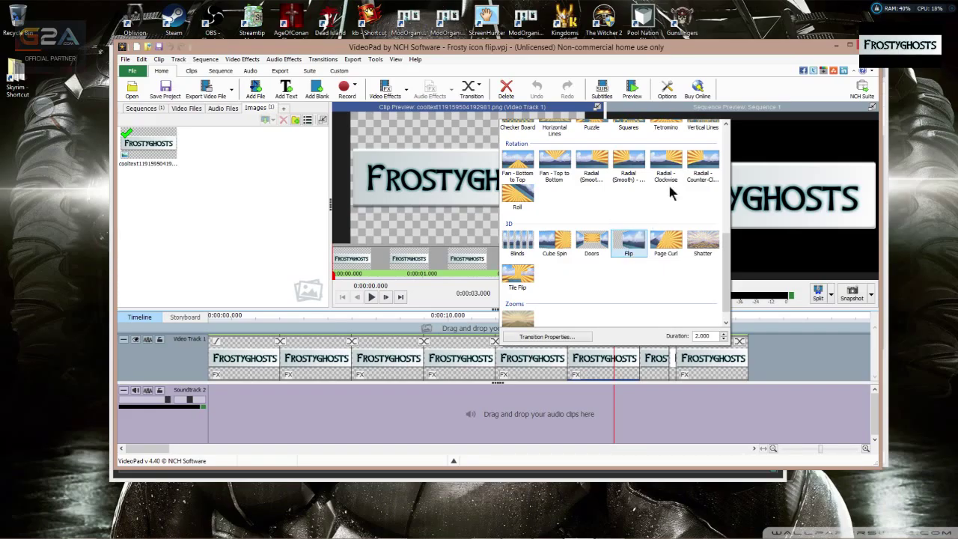
left_click(237, 242)
left_click(236, 243)
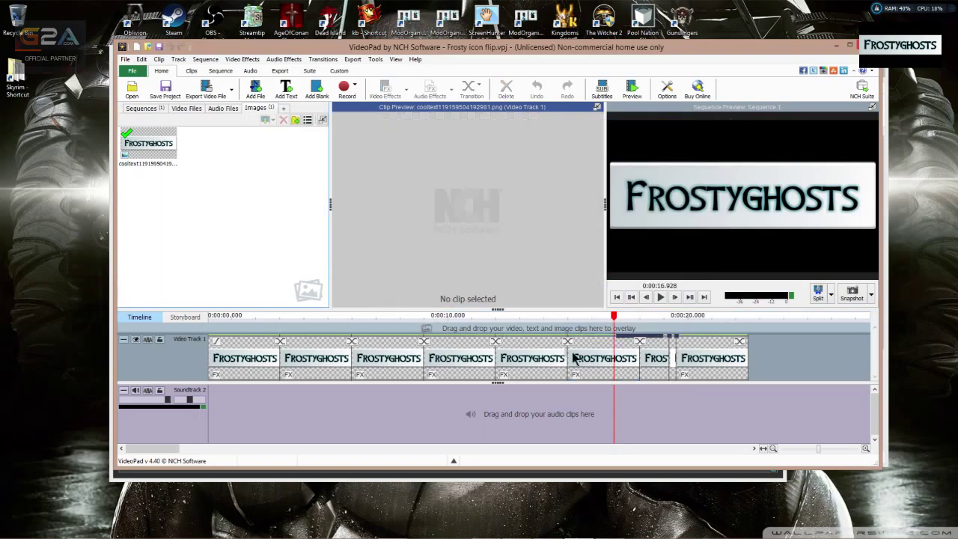
Step: Scrub through the sixth and seventh logo clips and check the transition settings at their junction
left_click(604, 365)
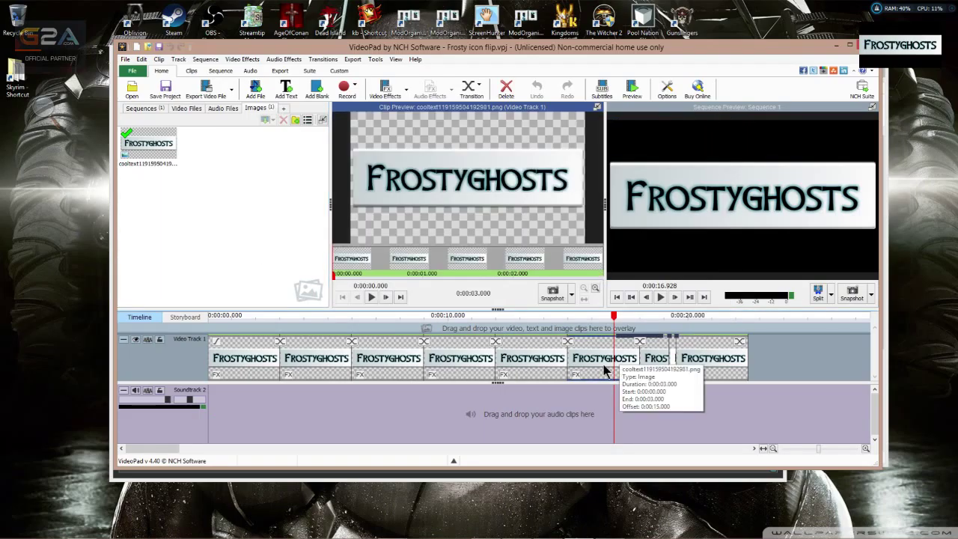
left_click_drag(614, 317, 690, 316)
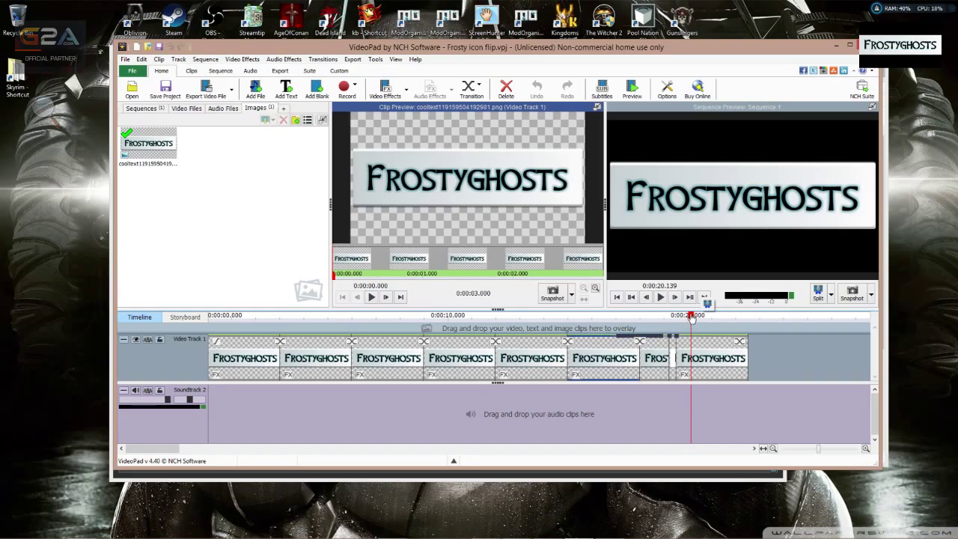
left_click_drag(691, 317, 668, 321)
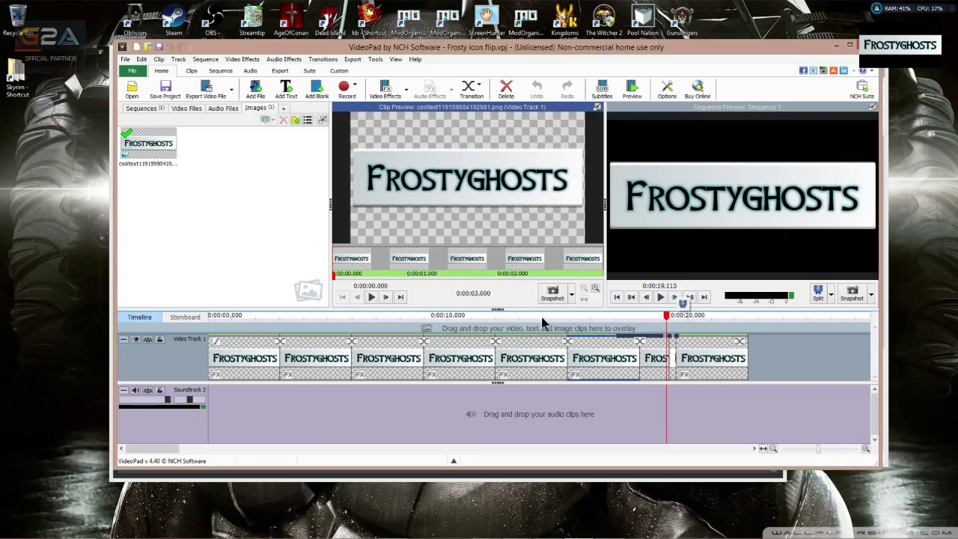
left_click(640, 343)
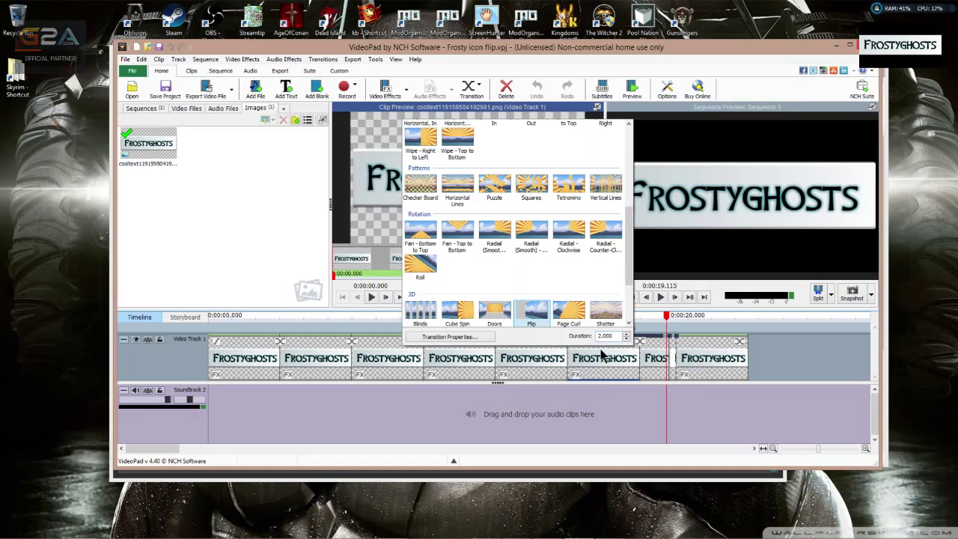
left_click(650, 361)
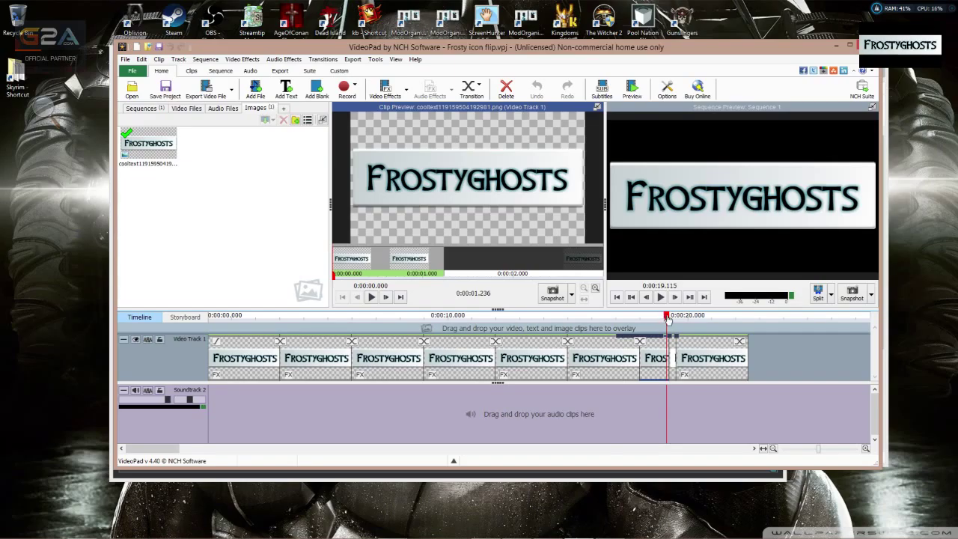
mouse_move(665, 317)
left_mouse_down()
mouse_move(600, 322)
mouse_move(657, 327)
left_mouse_up()
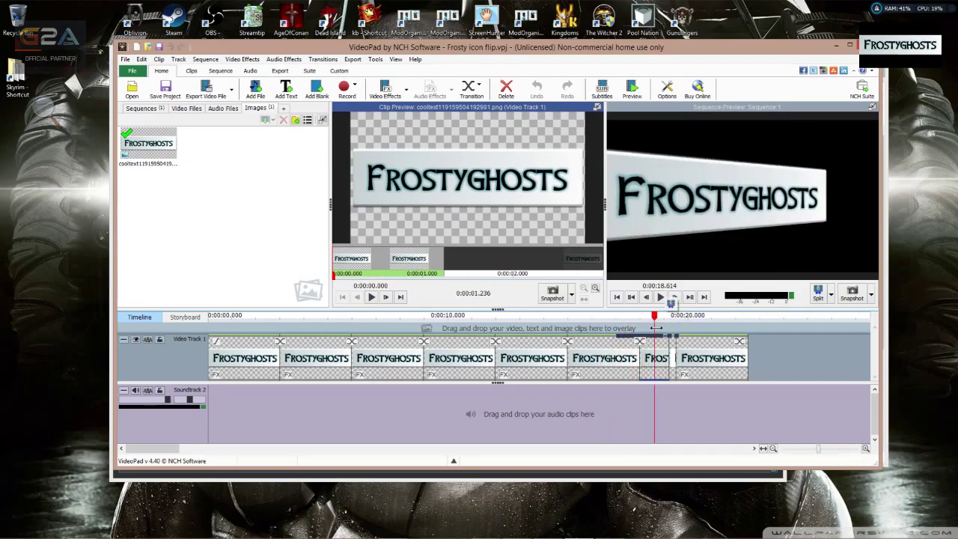
Step: Preview the sequence from about 16.8 seconds through the flip and the short bright clip, stopping at about 20.3 seconds
scroll(660, 374, "up", 3)
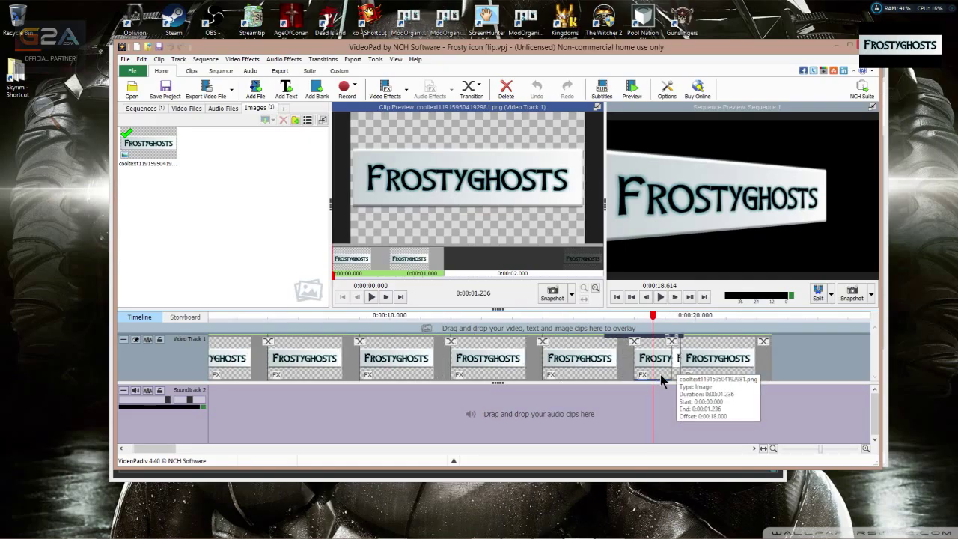
scroll(660, 374, "up", 4)
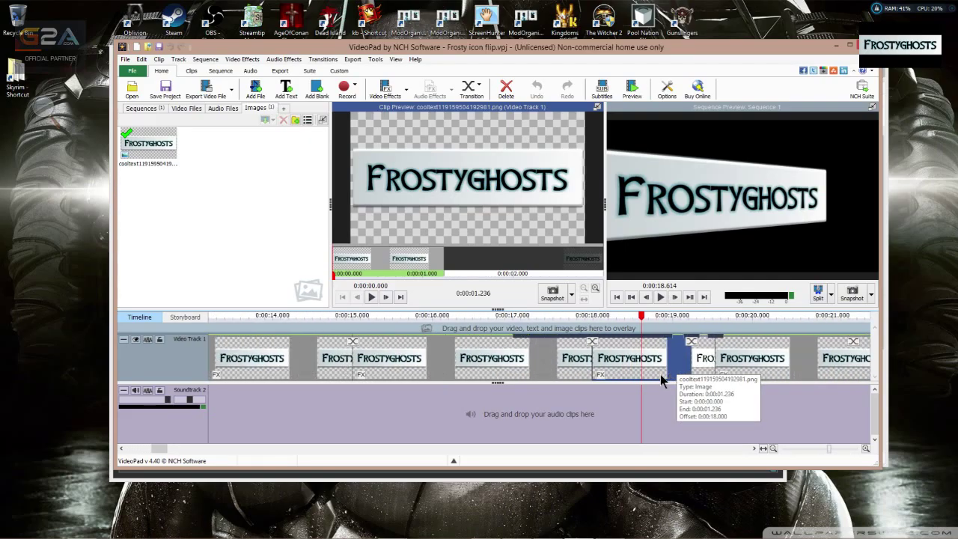
scroll(660, 377, "up", 1)
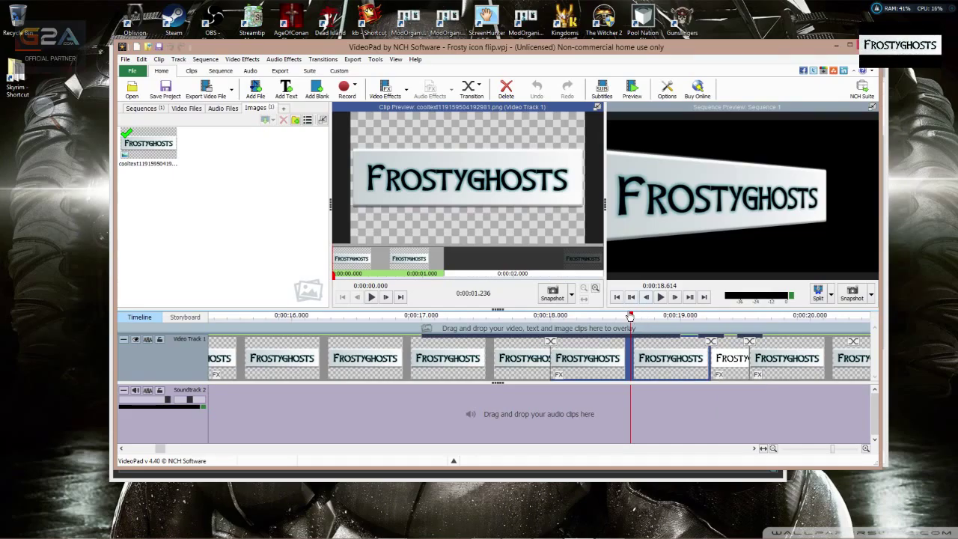
left_click_drag(631, 318, 400, 321)
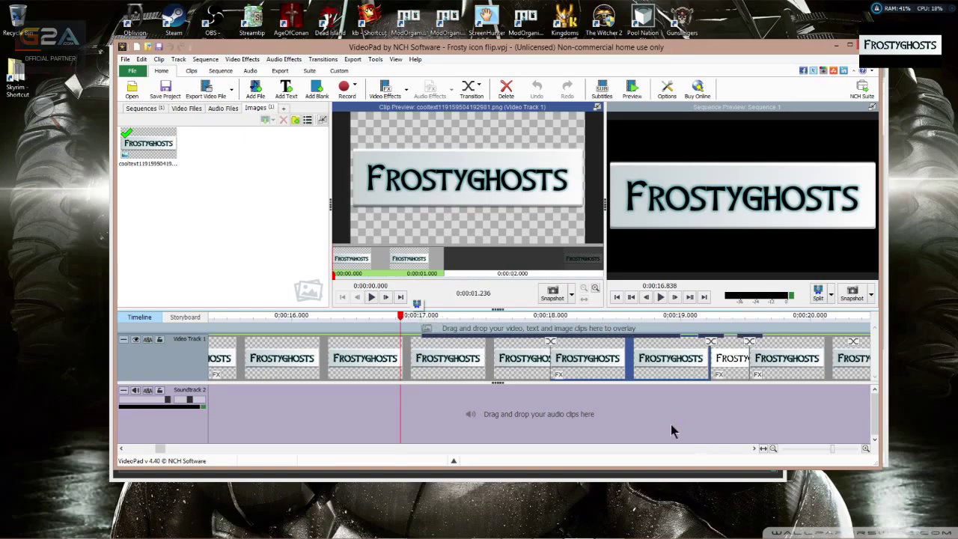
left_click(754, 448)
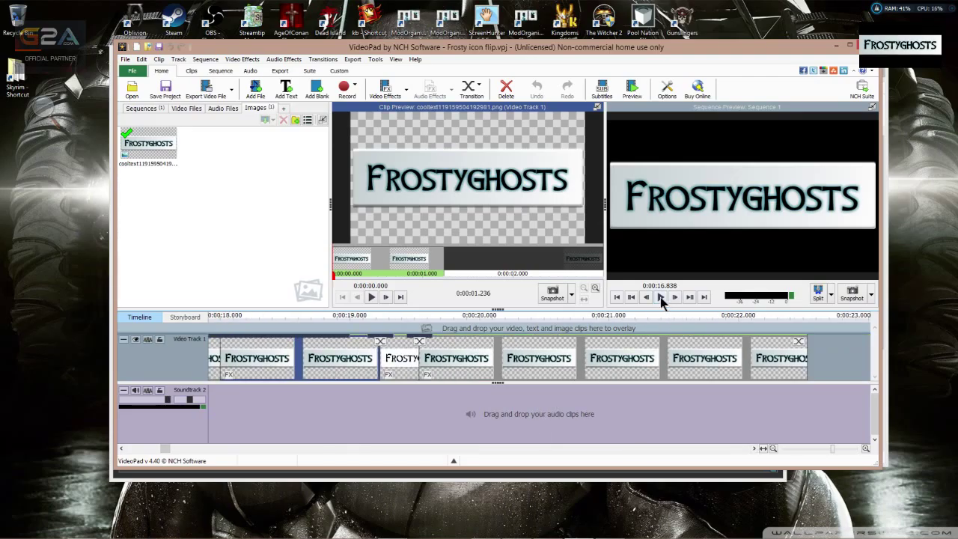
scroll(529, 405, "down", 1)
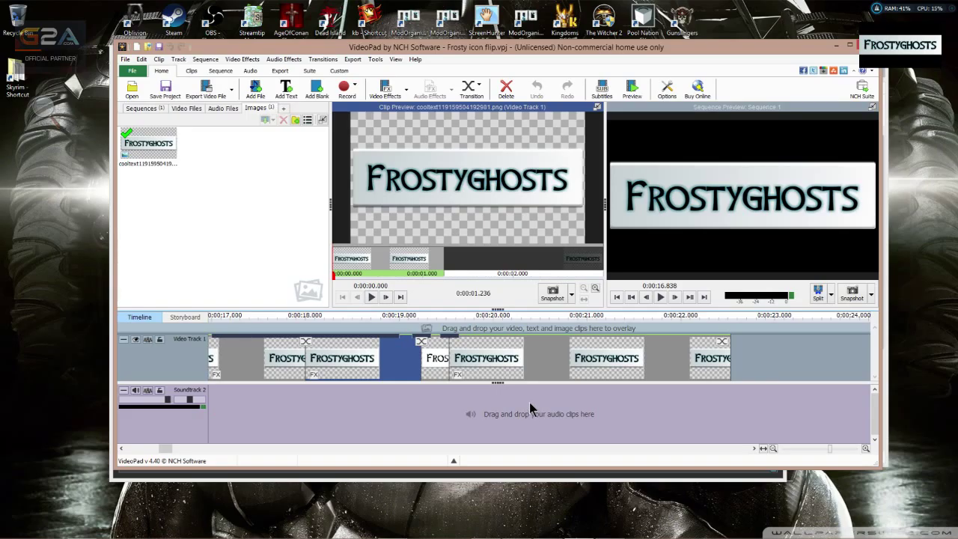
scroll(529, 408, "down", 1)
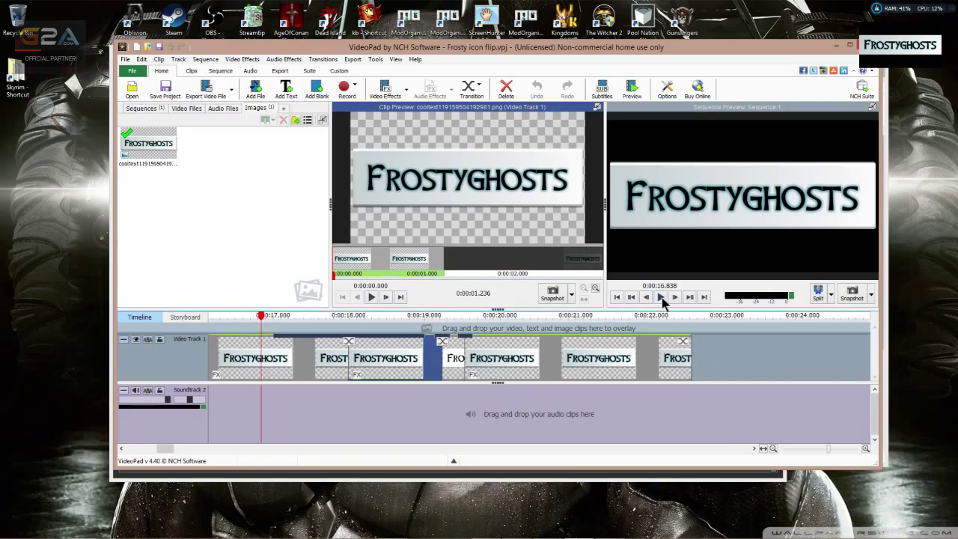
left_click(662, 298)
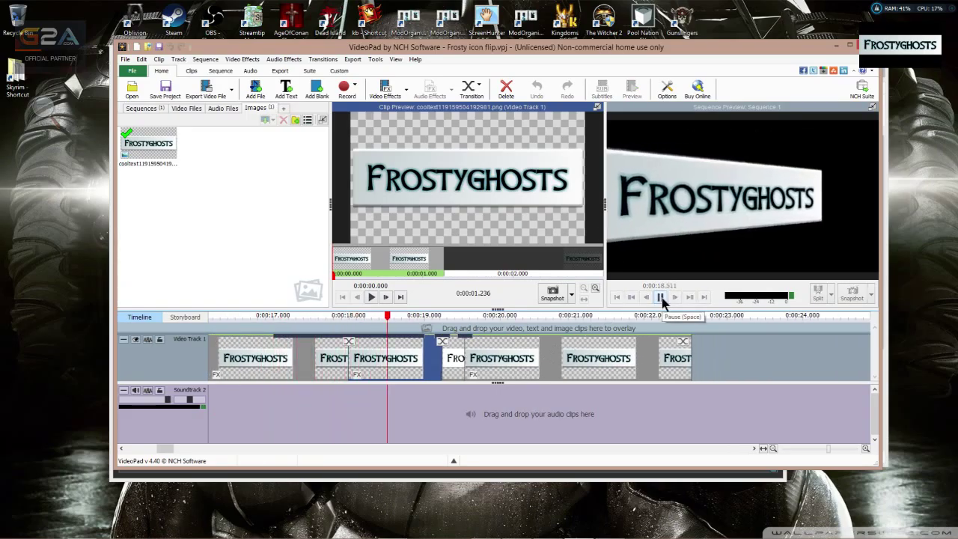
left_click(662, 298)
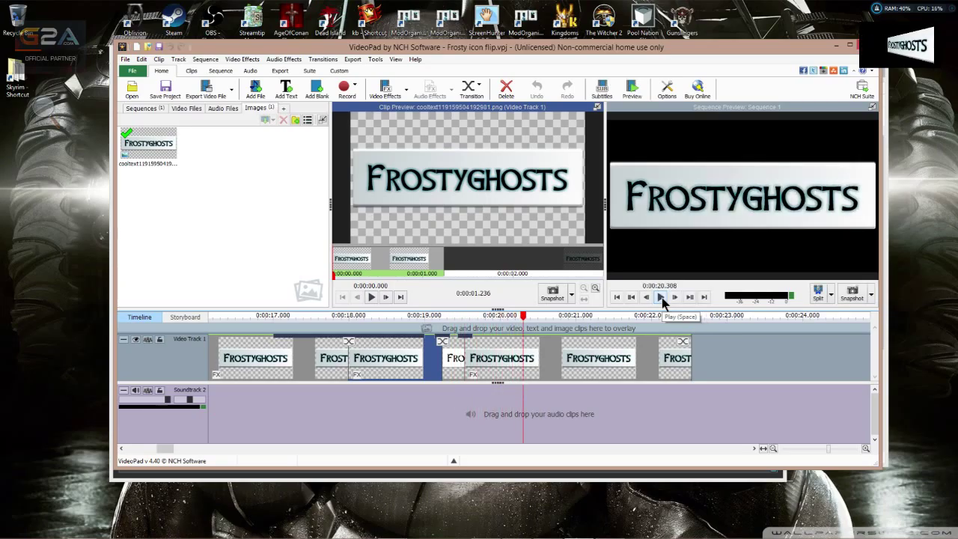
Step: Replay the flip and flash section from about 16.6 seconds, stopping at about 20.4 seconds
left_click(248, 315)
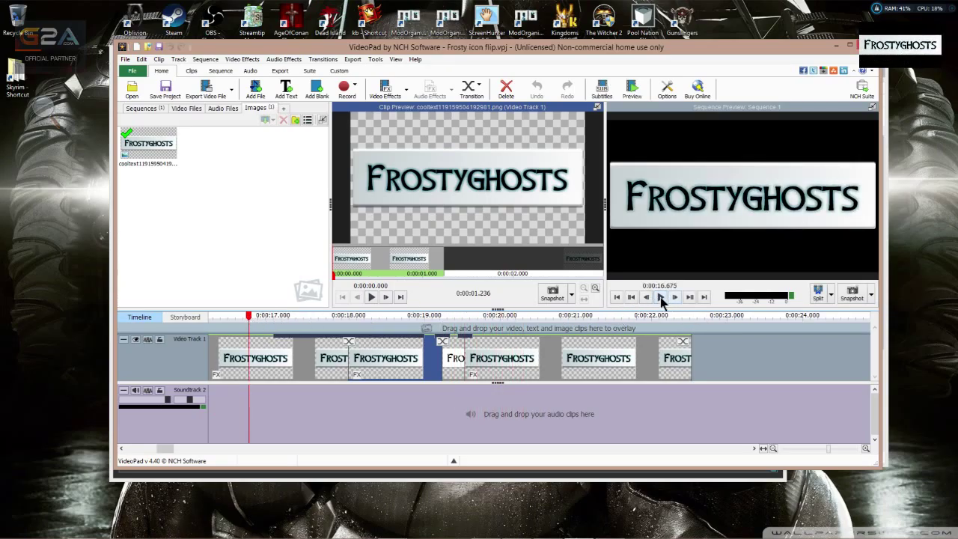
left_click(661, 297)
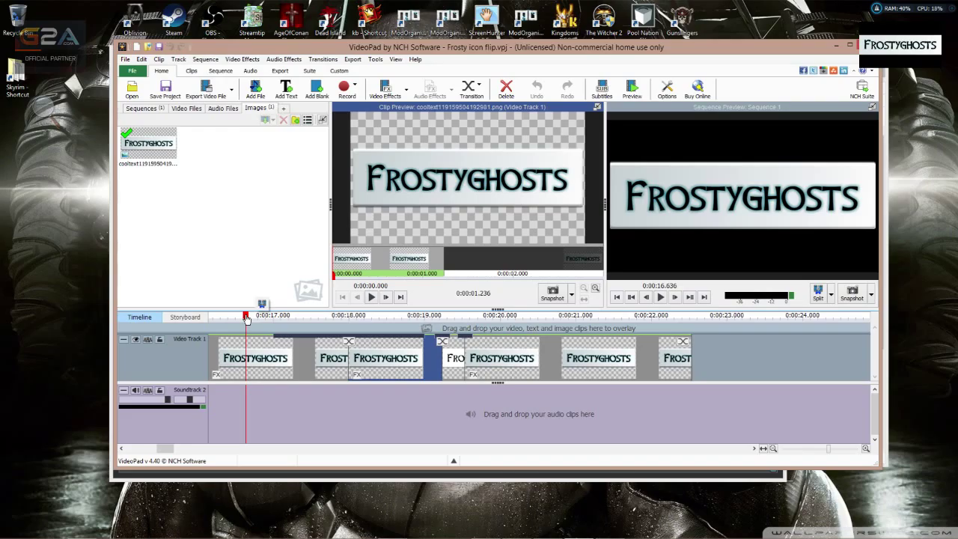
left_click(661, 297)
left_click(661, 298)
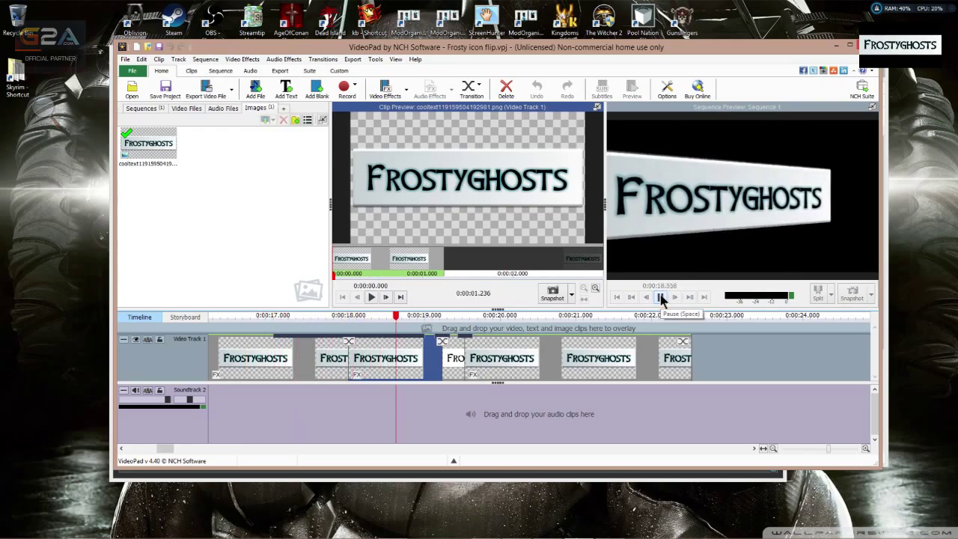
left_click(661, 297)
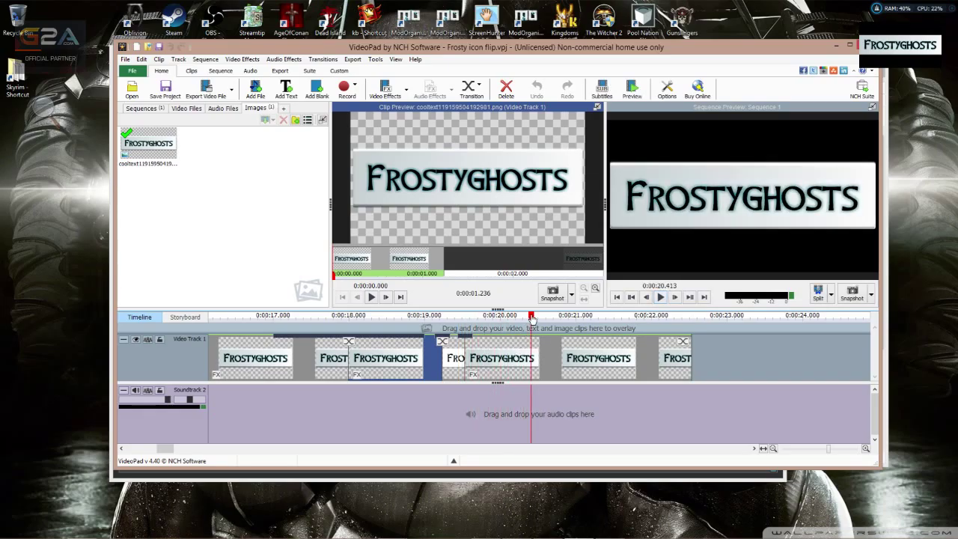
Step: Place the playhead on the short bright clip at about 19.4 seconds and open that clip's video effects
left_click_drag(531, 318, 452, 319)
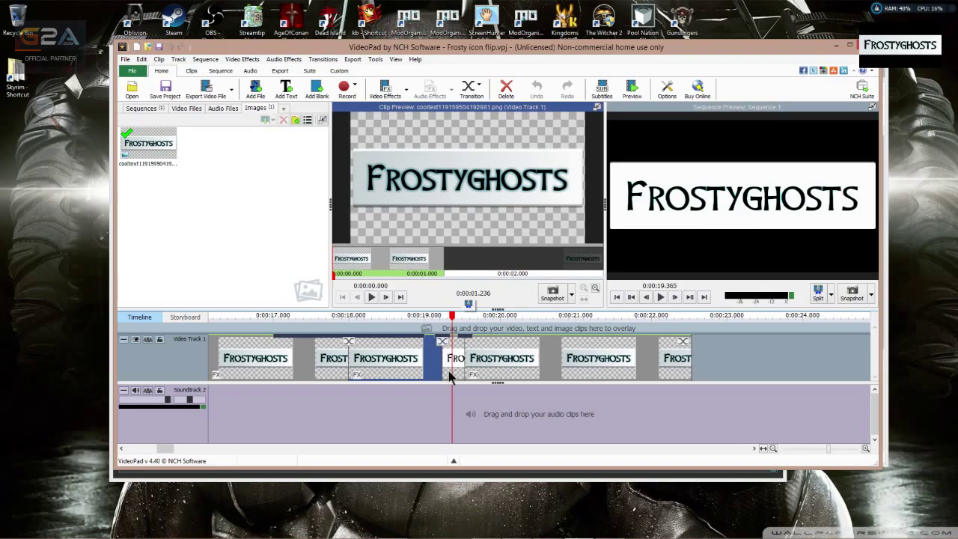
scroll(454, 374, "up", 4)
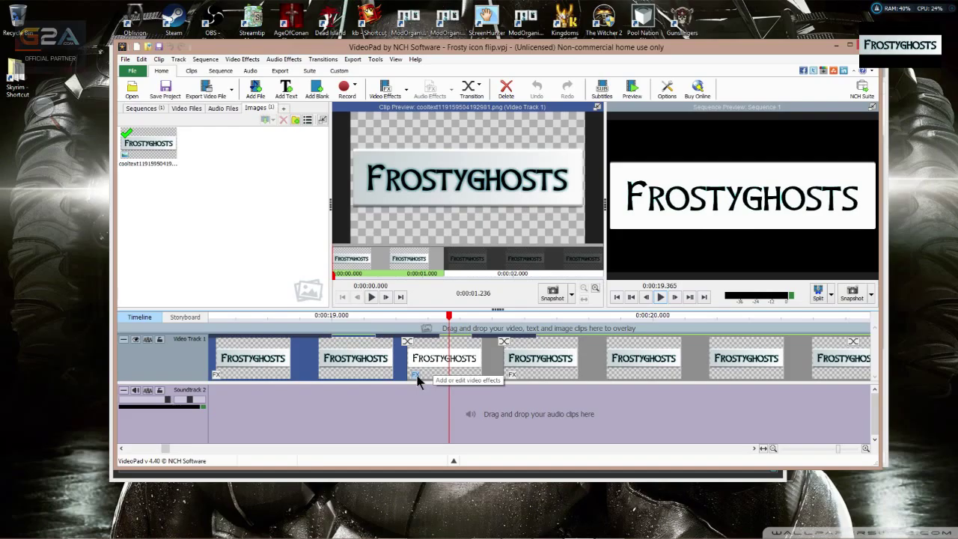
left_click(417, 378)
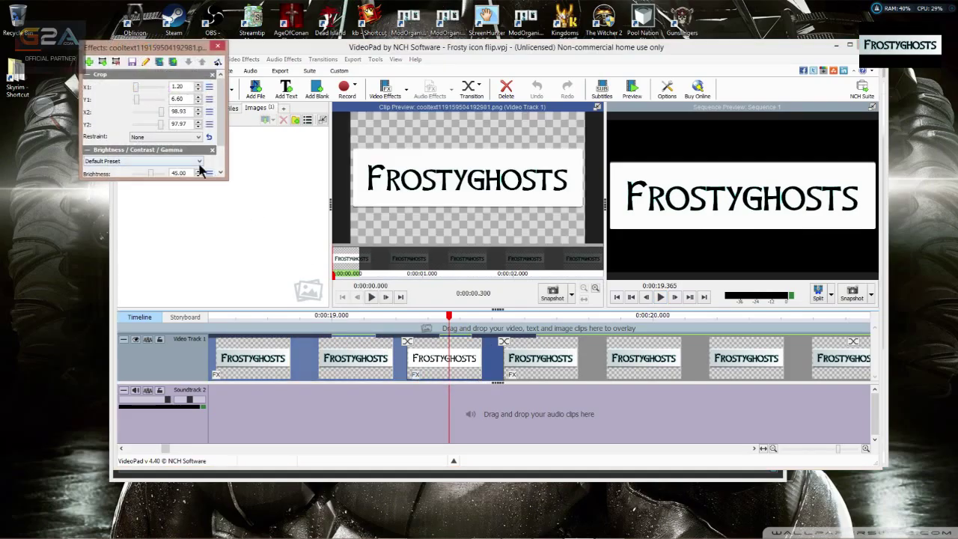
Step: Review the short bright clip's Crop and Brightness / Contrast / Gamma settings, and close the effects window
left_click_drag(180, 51, 384, 138)
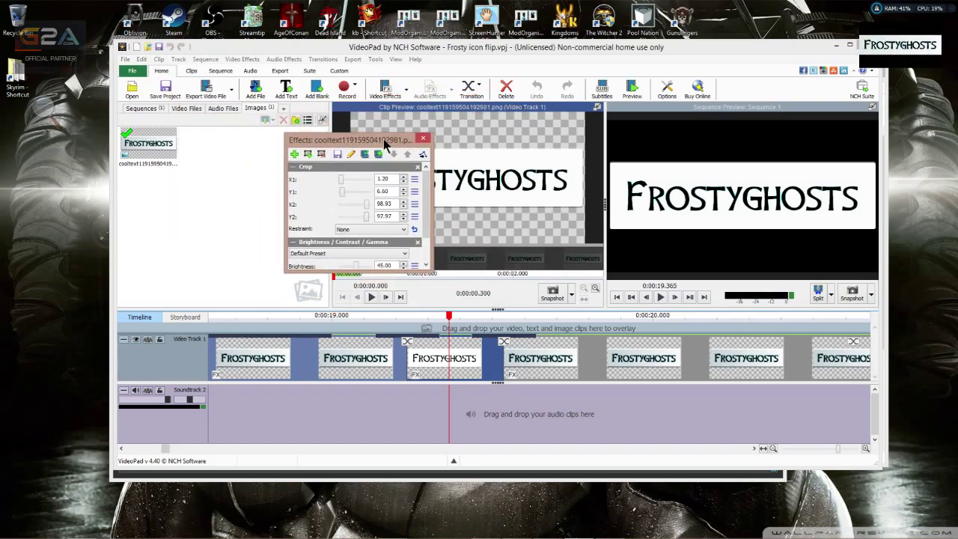
left_click(426, 266)
left_click(426, 266)
left_click(426, 265)
left_click(426, 266)
left_click(426, 265)
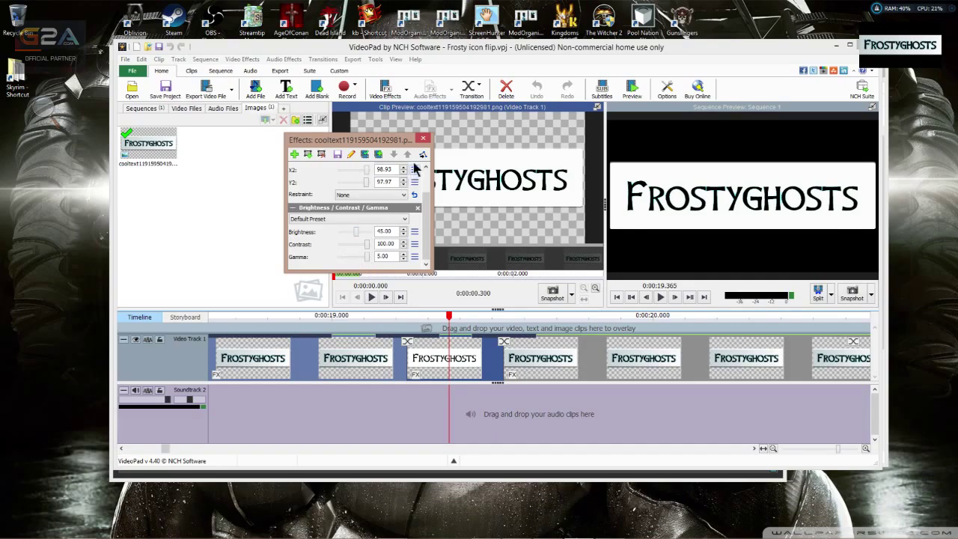
left_click(423, 139)
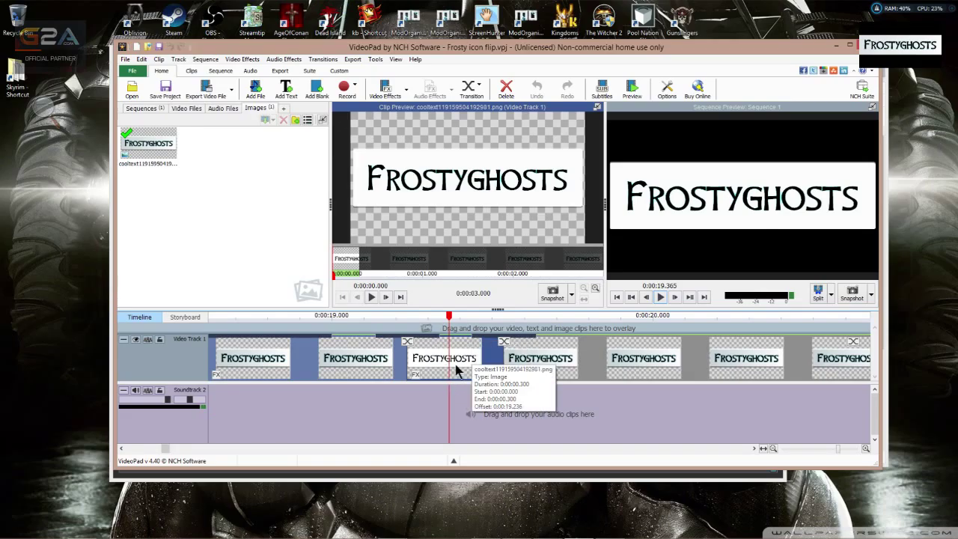
Step: Preview the sequence from about 16.8 seconds through the flip and bright flash, stopping at about 20.6 seconds
scroll(458, 370, "down", 4)
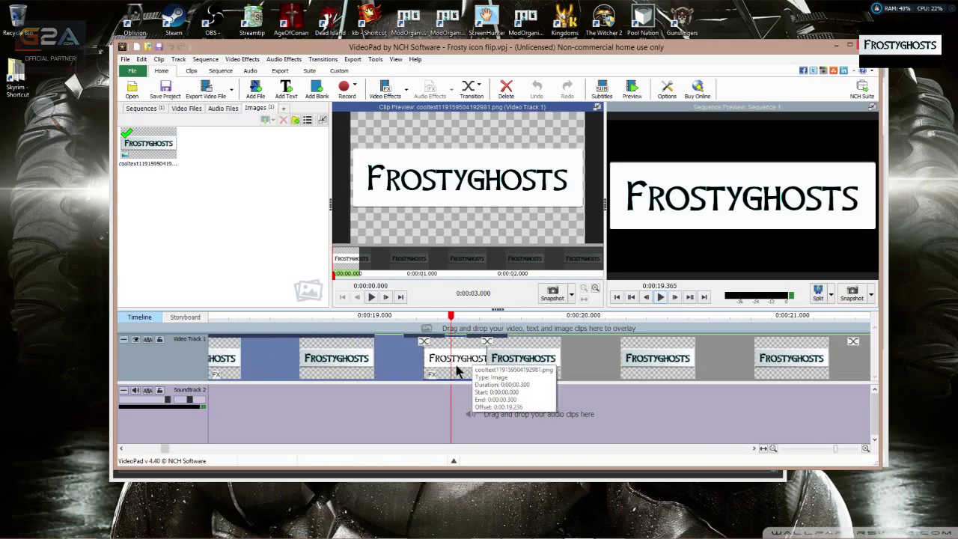
scroll(458, 370, "down", 4)
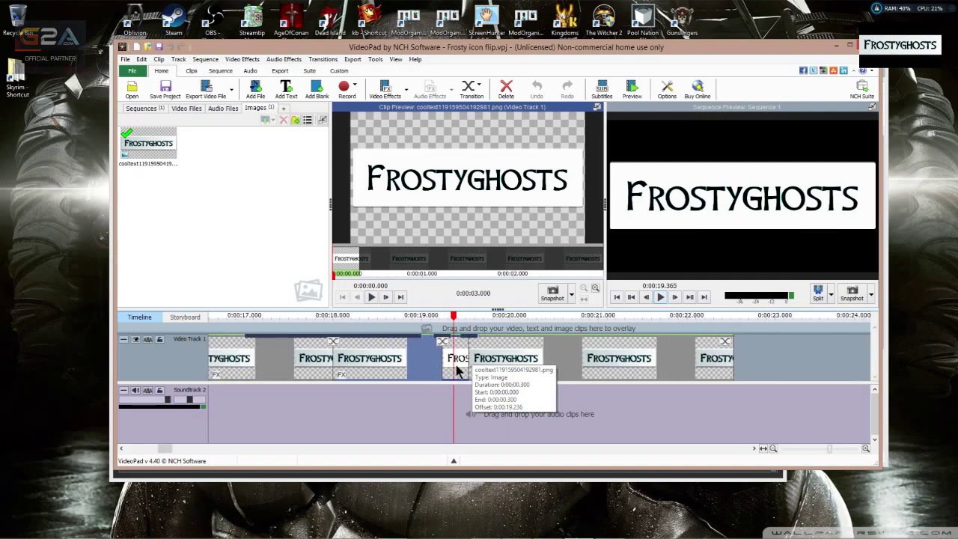
scroll(458, 370, "down", 3)
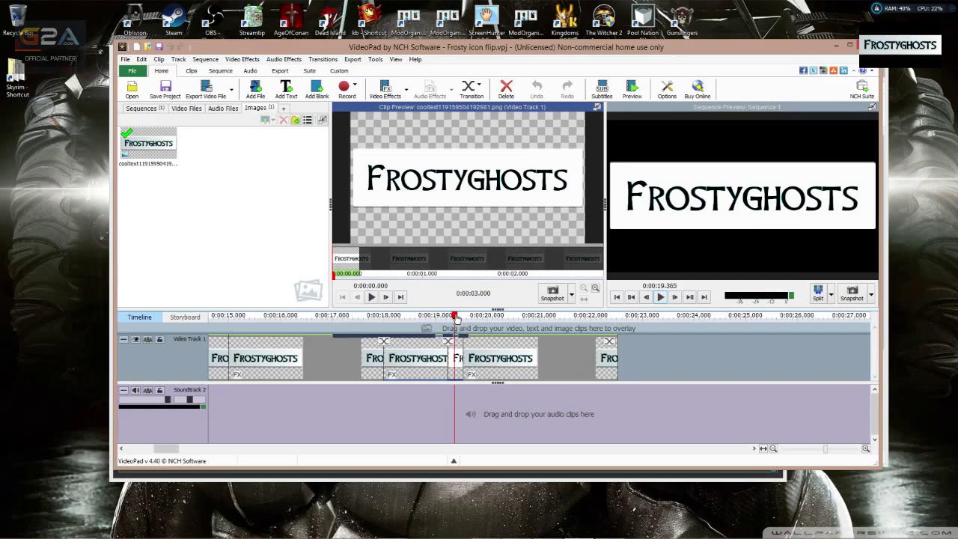
left_click_drag(457, 318, 321, 317)
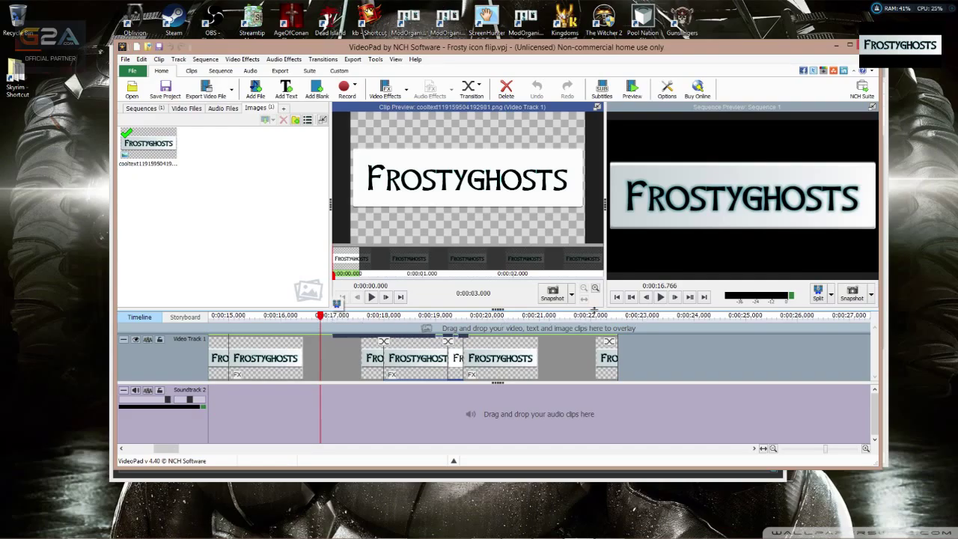
left_click(662, 298)
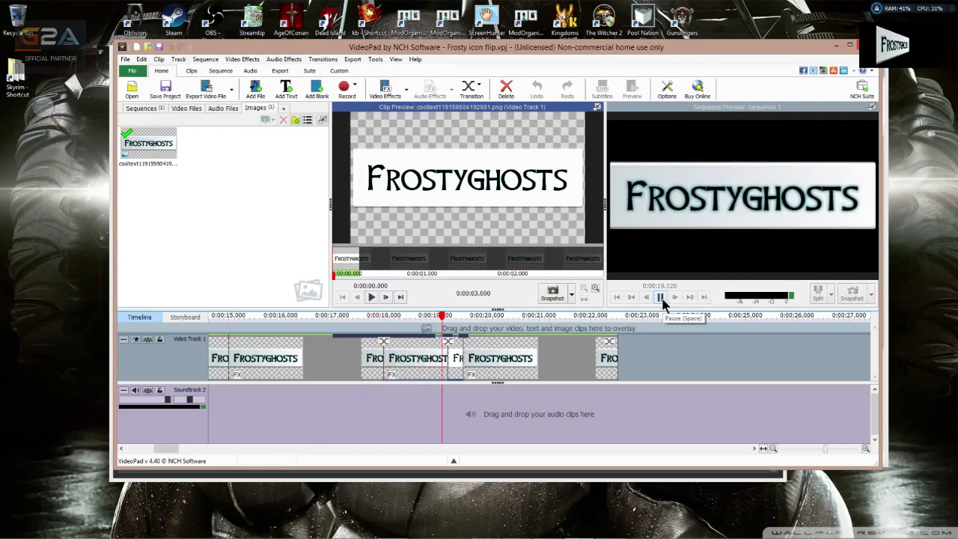
left_click(662, 298)
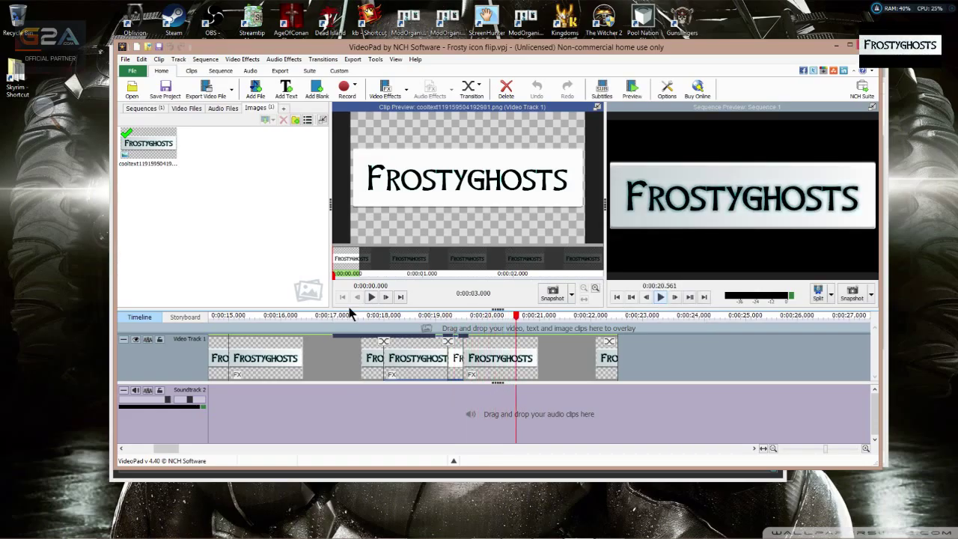
Step: Replay the flip and flash section from about 16.8 seconds, stopping at about 20.2 seconds
left_click(324, 317)
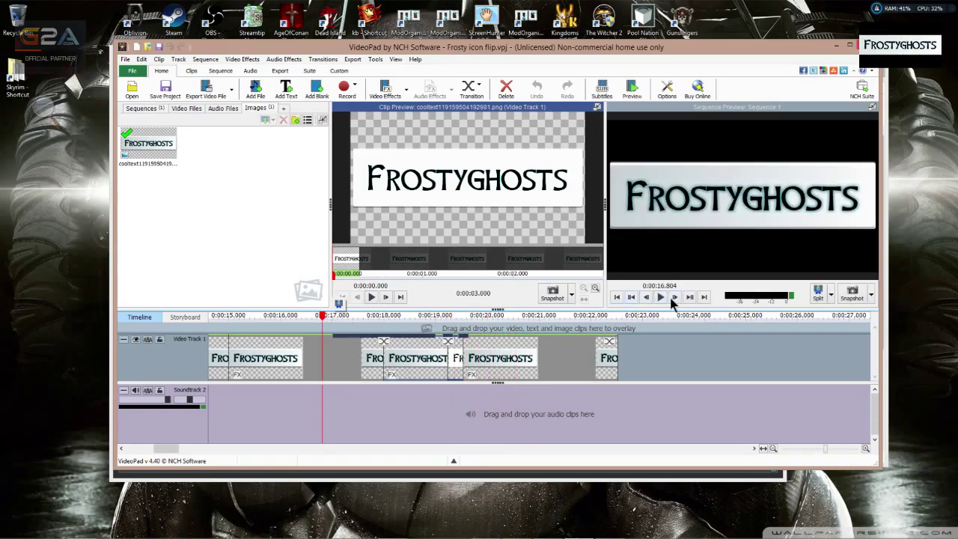
left_click(662, 297)
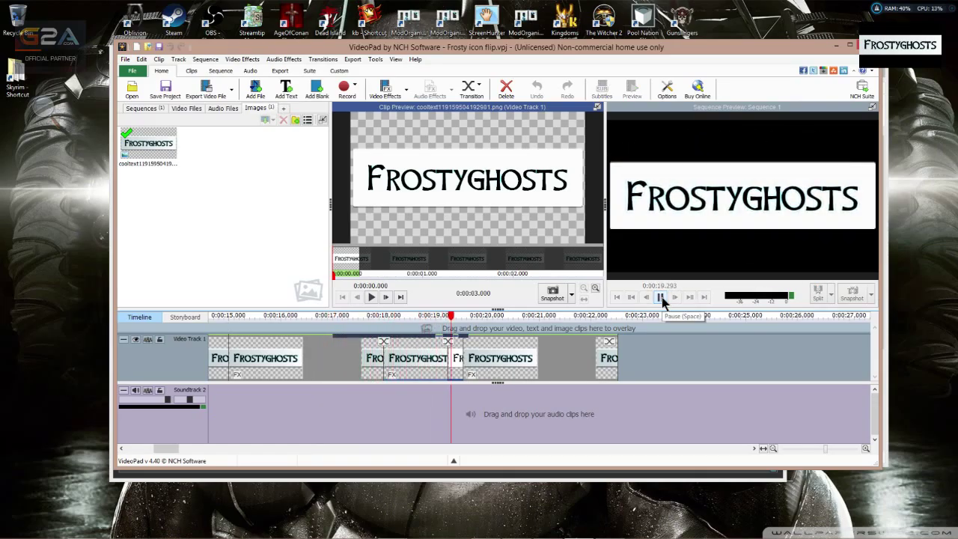
left_click(662, 298)
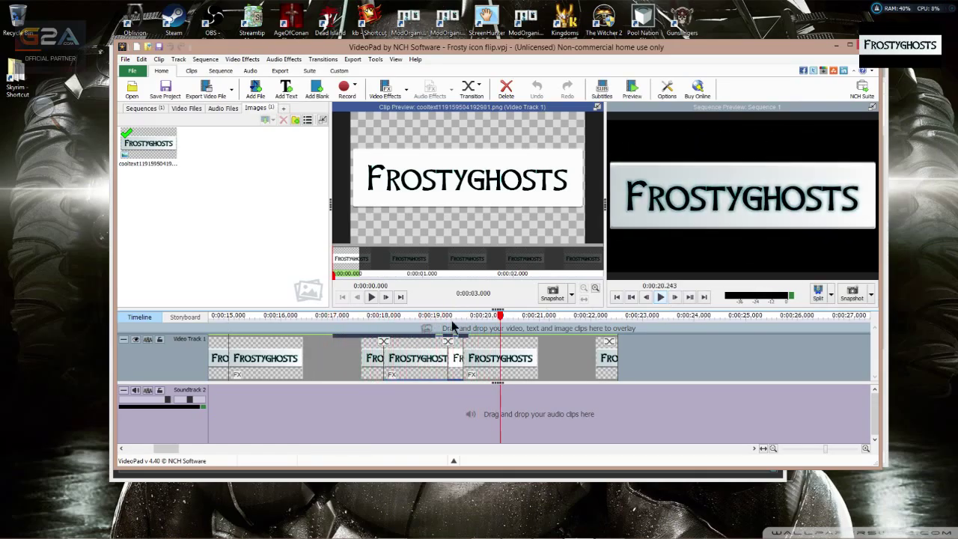
Step: Select the logo clip before the flash and the short bright clip in turn to compare their durations
left_click(431, 372)
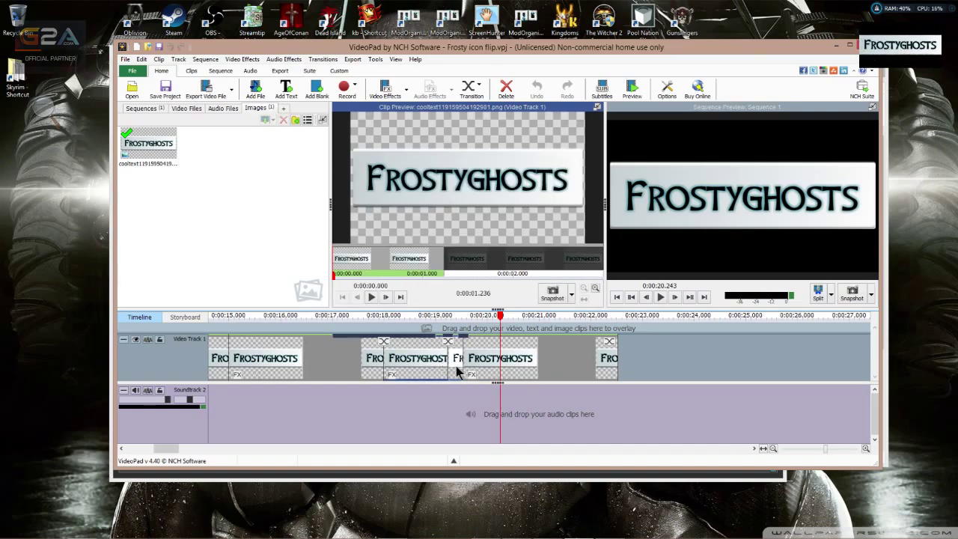
scroll(455, 366, "up", 2)
scroll(456, 367, "up", 1)
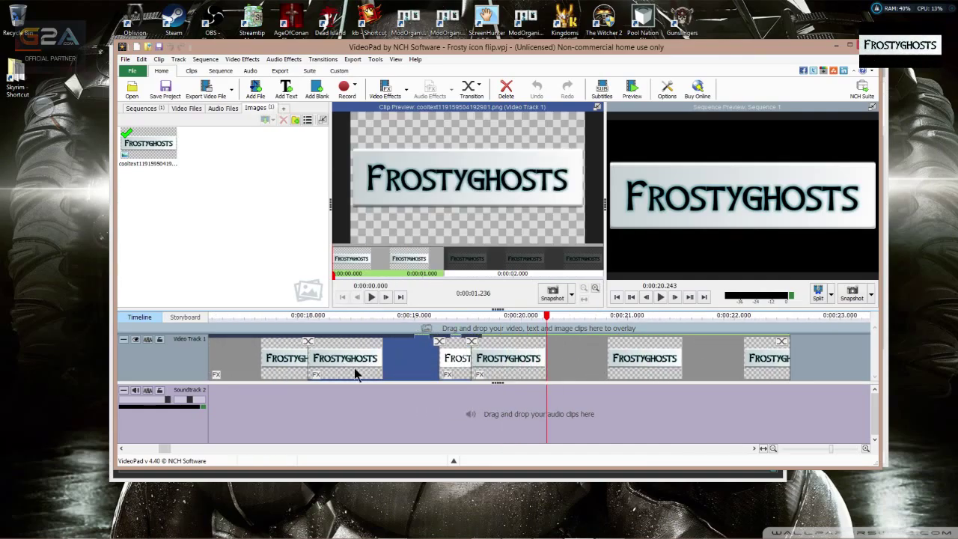
left_click(372, 378)
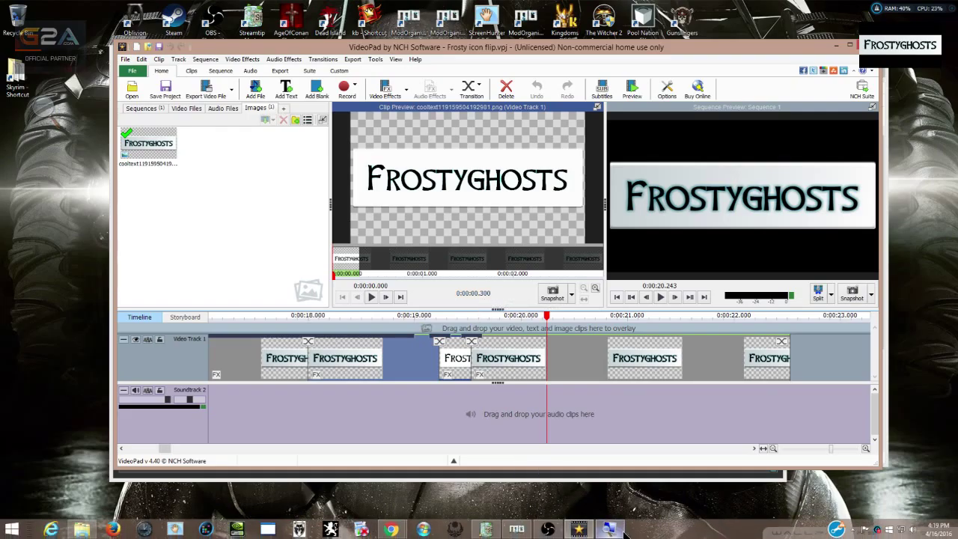
Step: Switch to Magnifier, set it to lens view, and inspect the short bright clip's details enlarged on the timeline
left_click(610, 529)
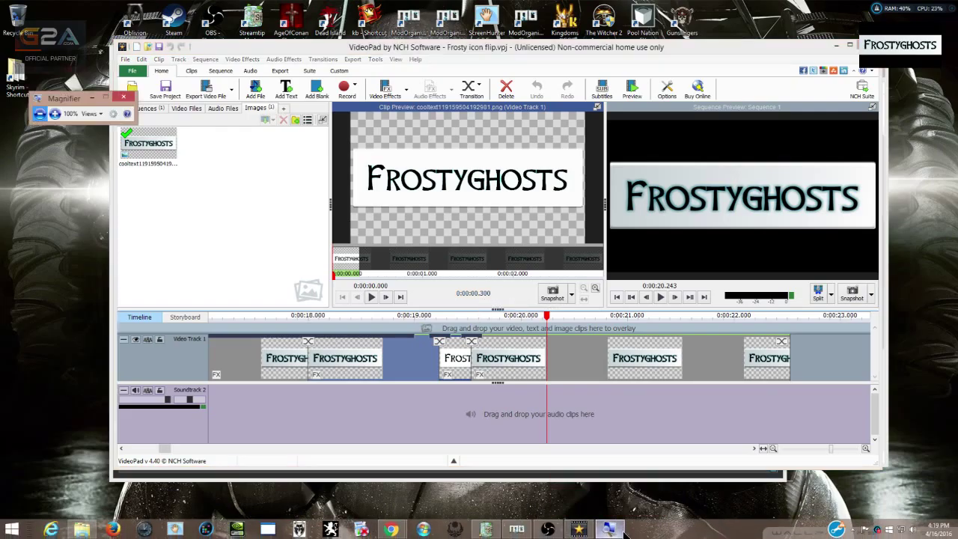
left_click(89, 114)
left_click(106, 149)
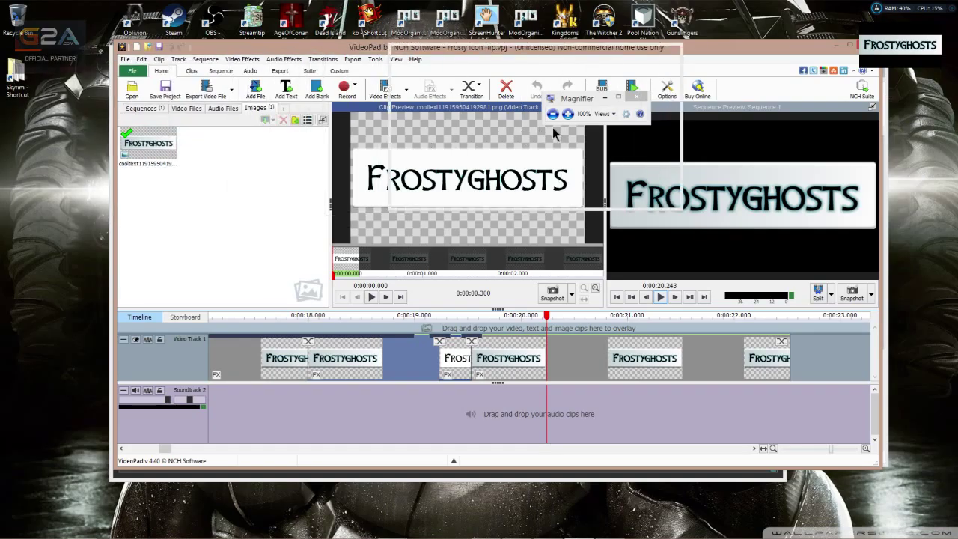
left_click(568, 114)
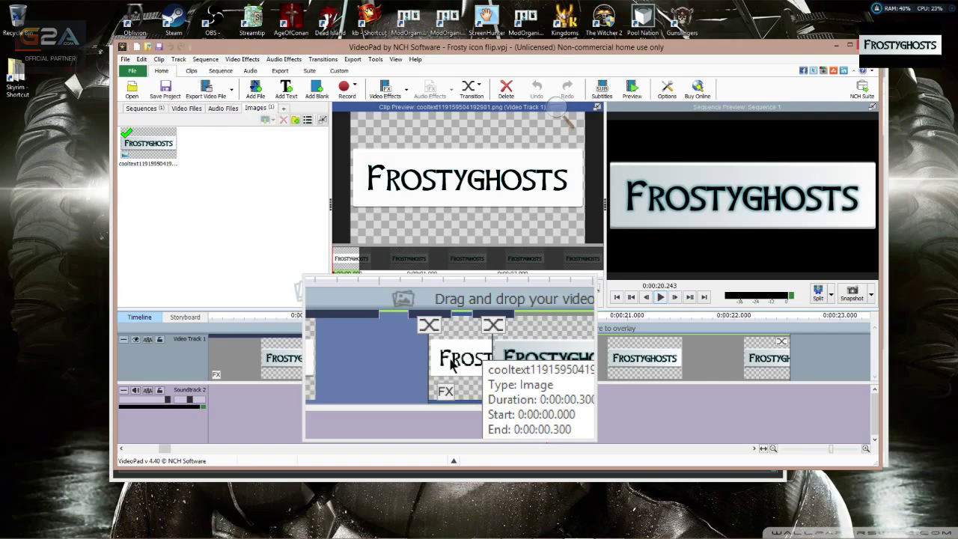
scroll(451, 363, "down", 1)
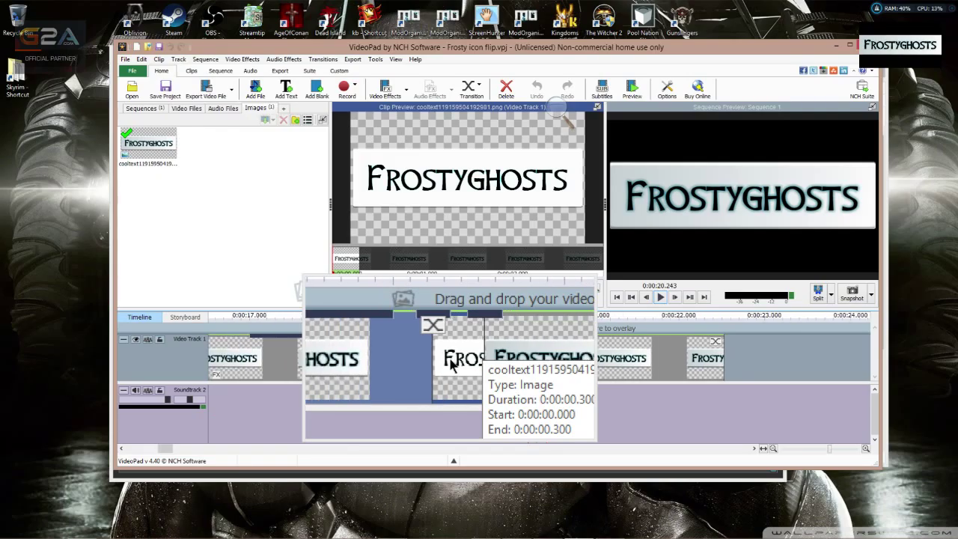
scroll(452, 362, "down", 2)
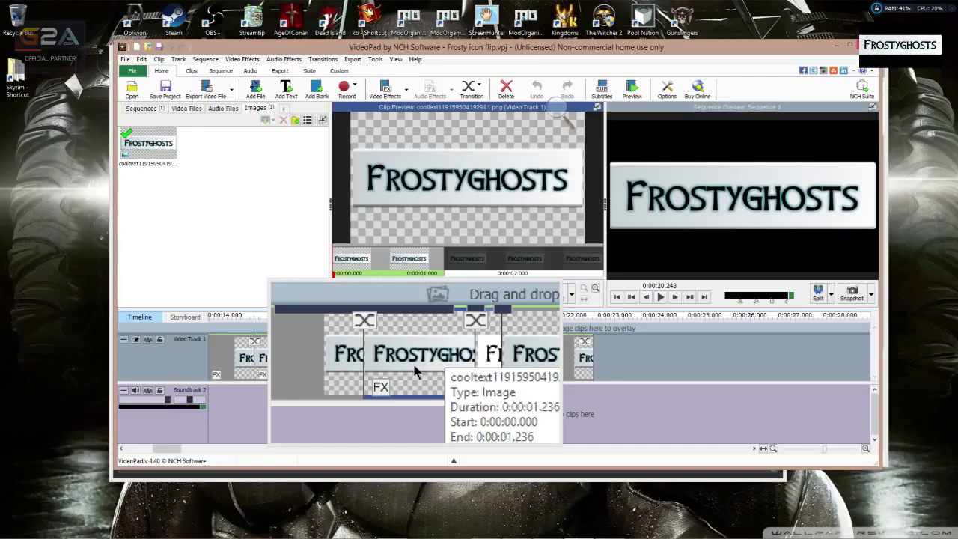
Step: Open the short bright clip's duration for editing and accept it at 0.300 seconds
left_click(416, 367)
scroll(416, 367, "down", 2)
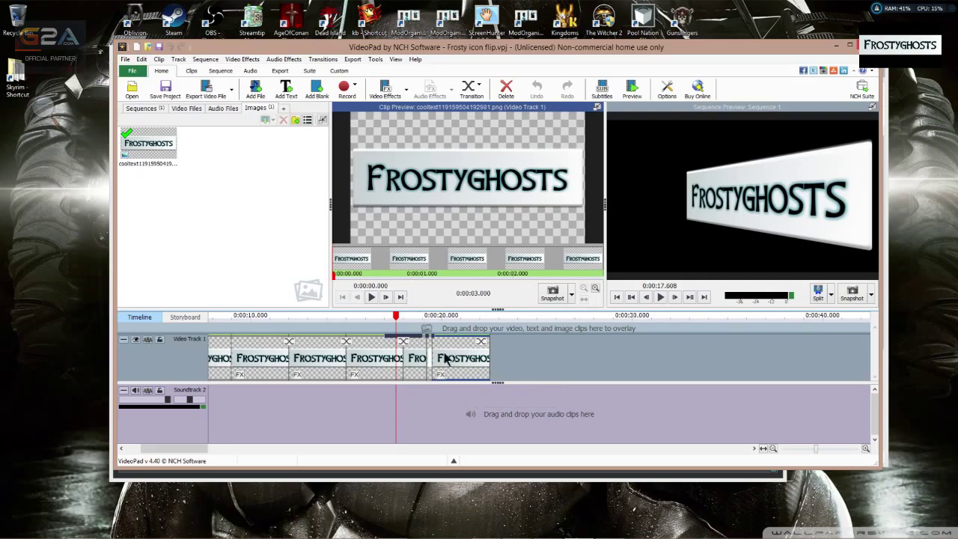
scroll(445, 362, "up", 3)
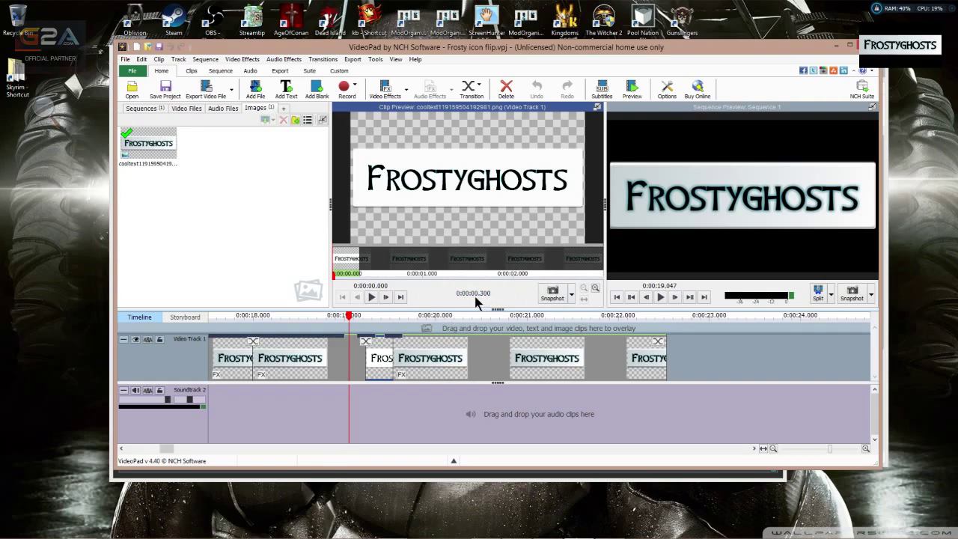
left_click(474, 294)
key("Return")
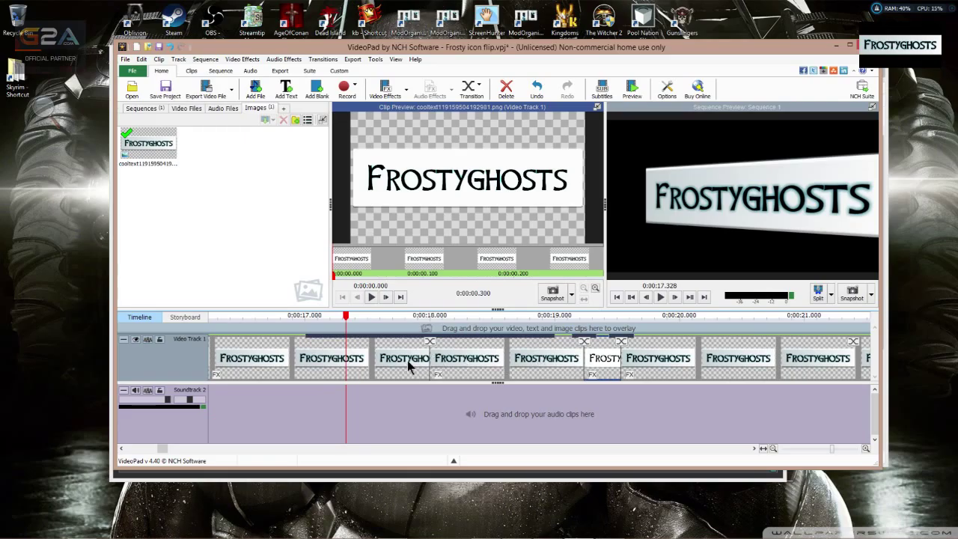
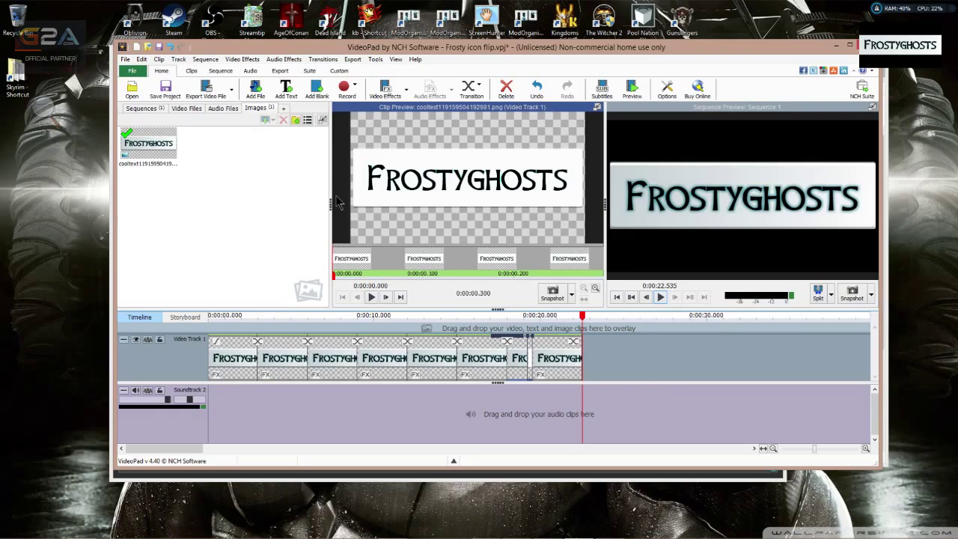
Step: Play the whole sequence in the separate preview window and close that window
left_click(633, 89)
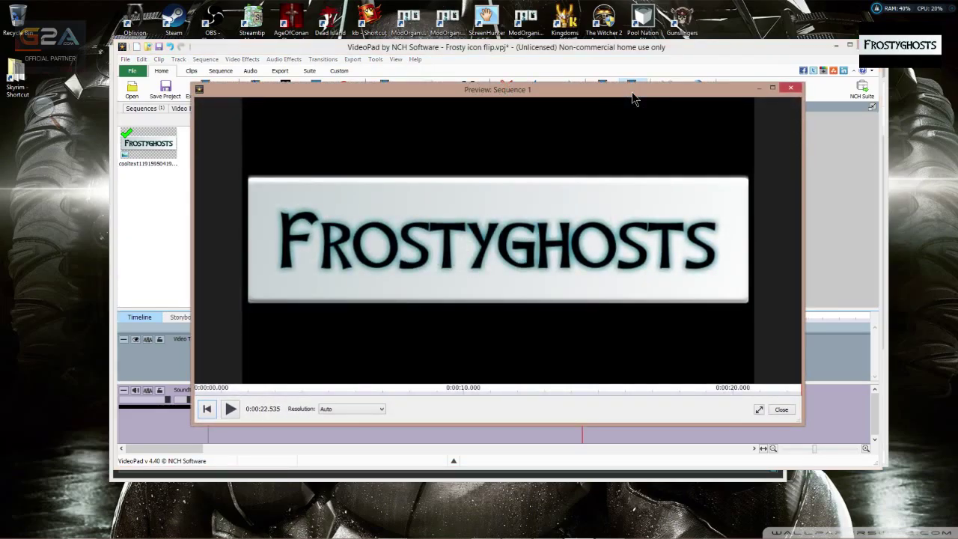
left_click(230, 410)
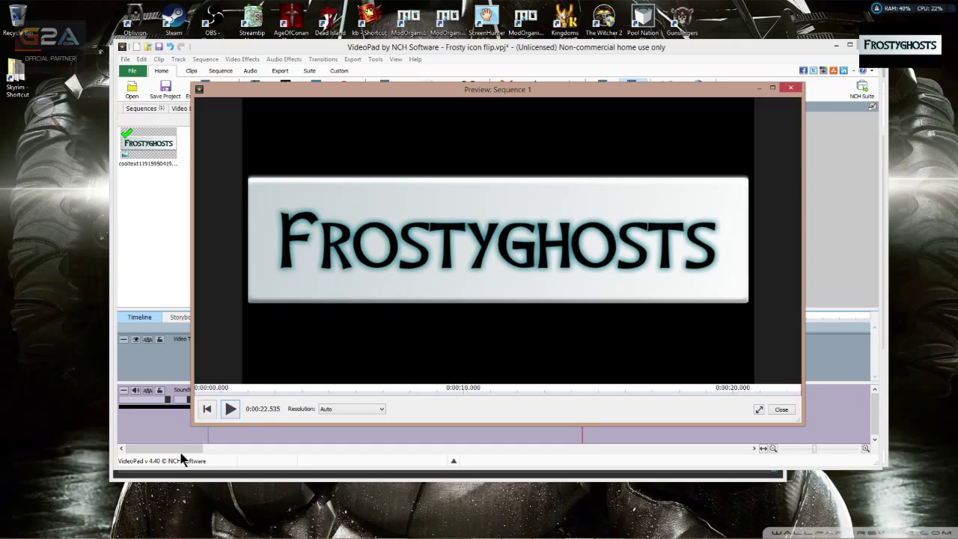
left_click(792, 89)
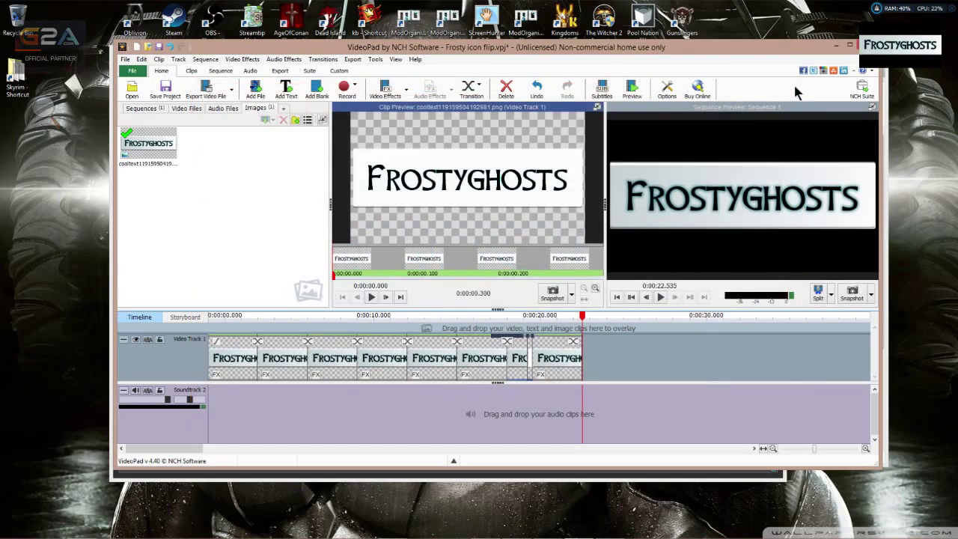
Step: Open the video file export settings for the sequence and review the available presets and file formats
left_click(231, 90)
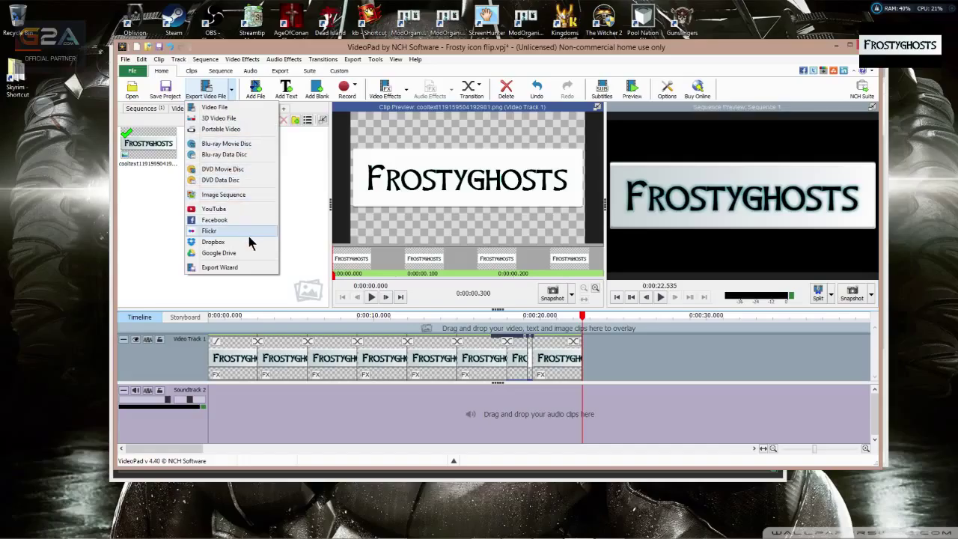
left_click(221, 109)
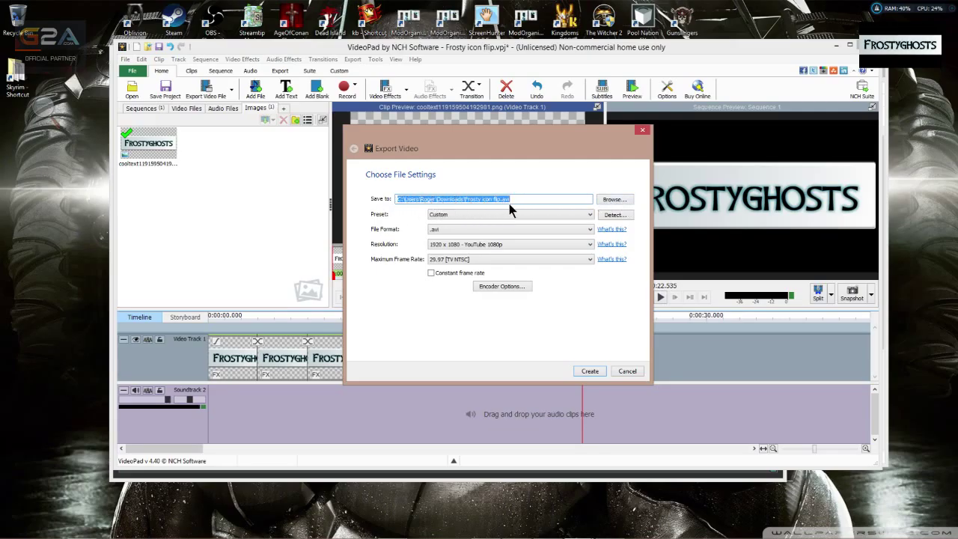
left_click(590, 215)
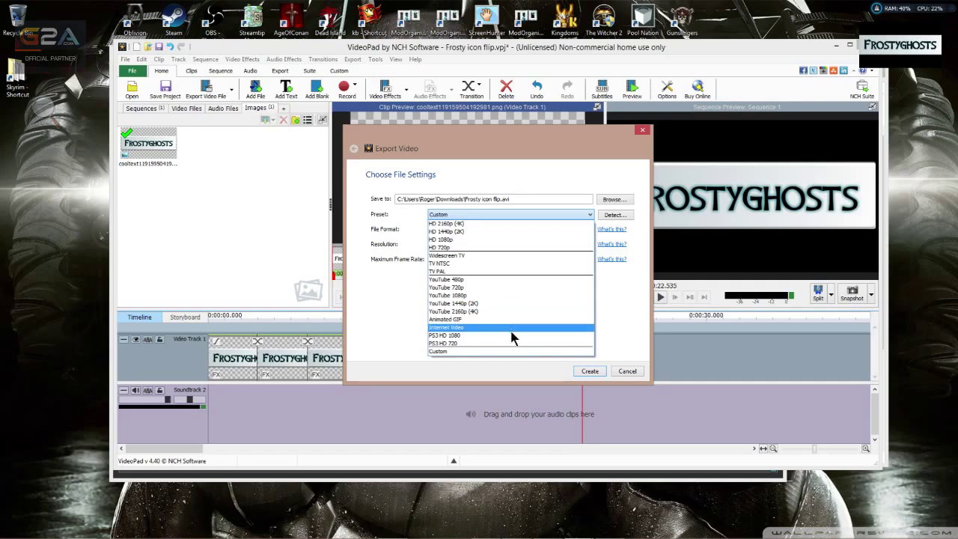
left_click(554, 217)
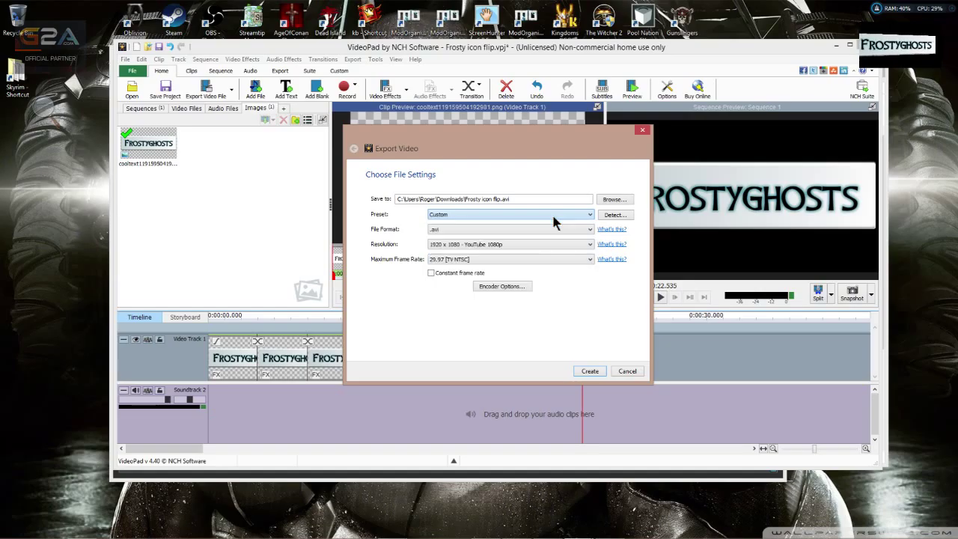
left_click(590, 229)
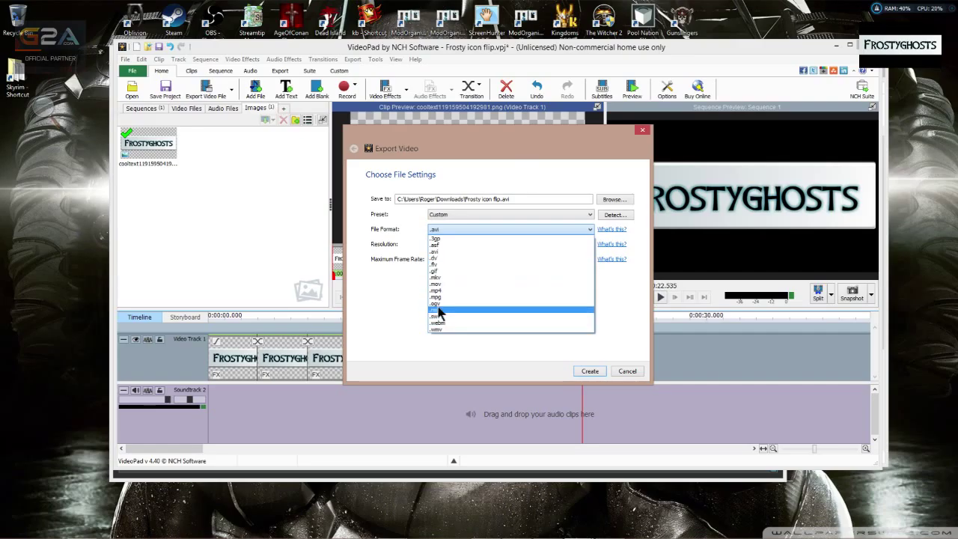
left_click(387, 302)
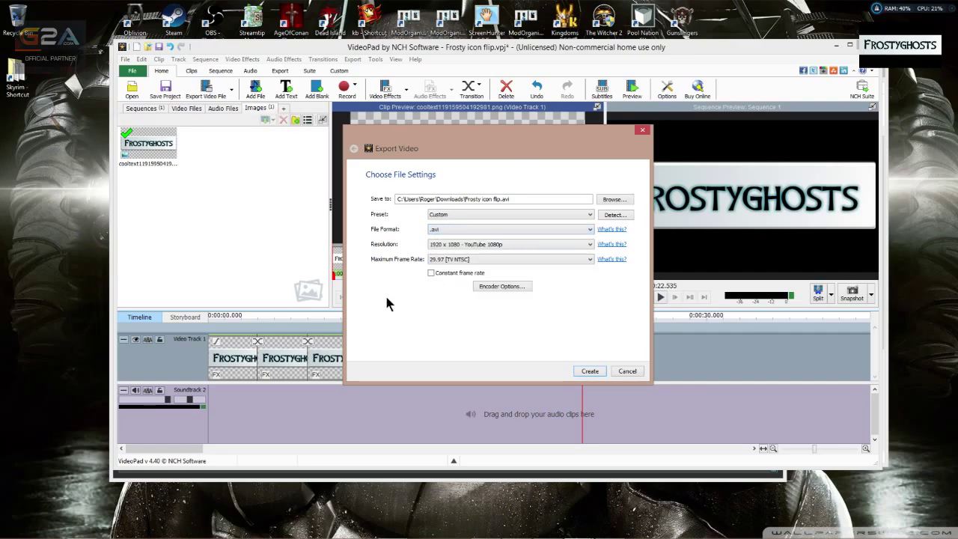
Step: Review the resolution and maximum frame rate choices in the export settings, leaving both selections as they are
left_click(590, 247)
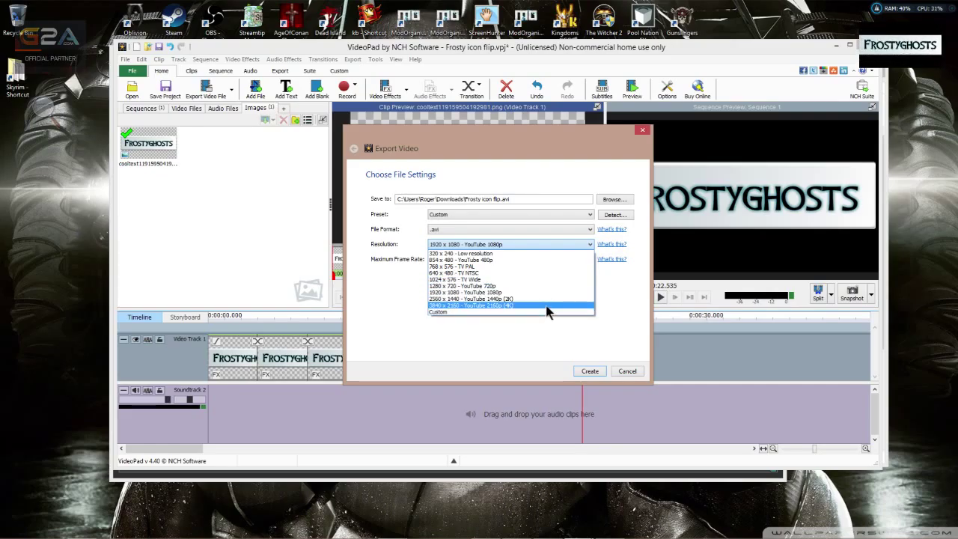
left_click(380, 293)
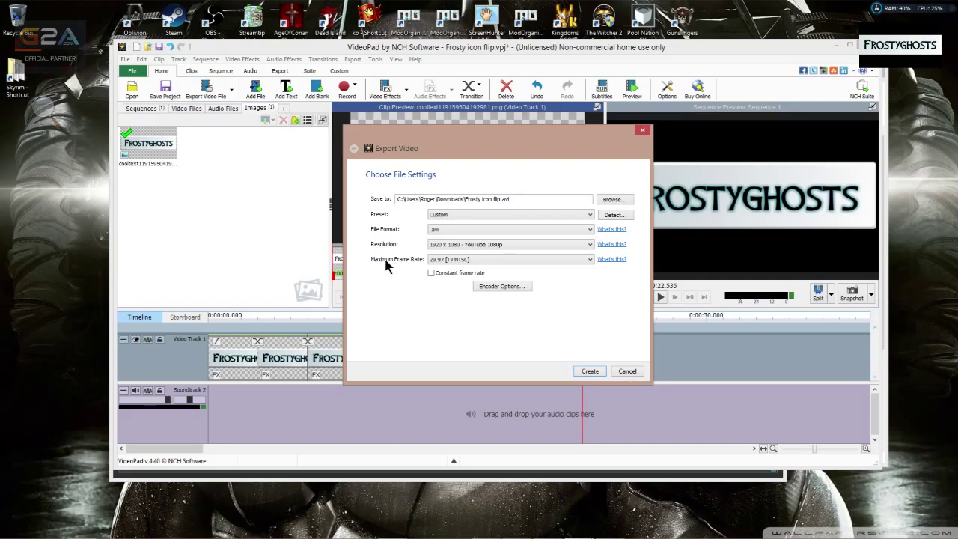
left_click(589, 259)
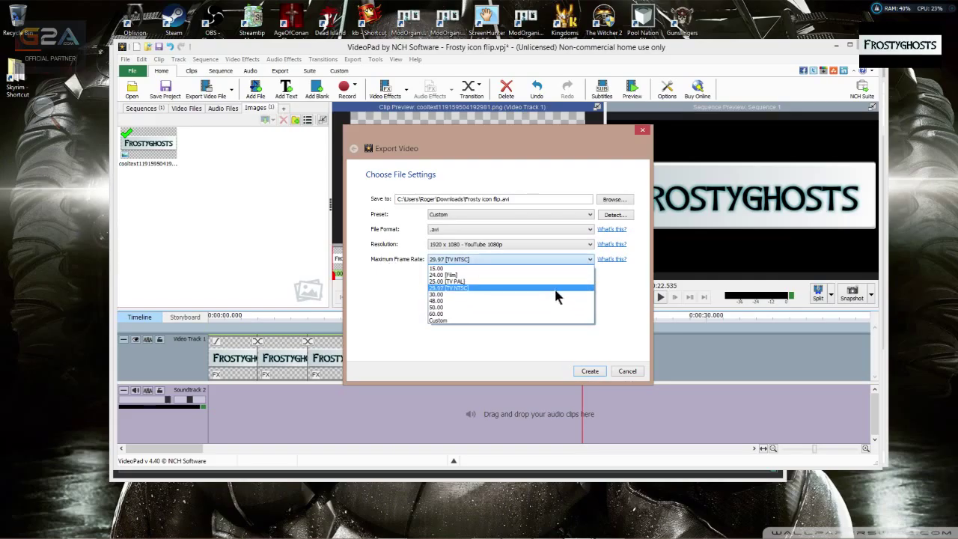
left_click(408, 299)
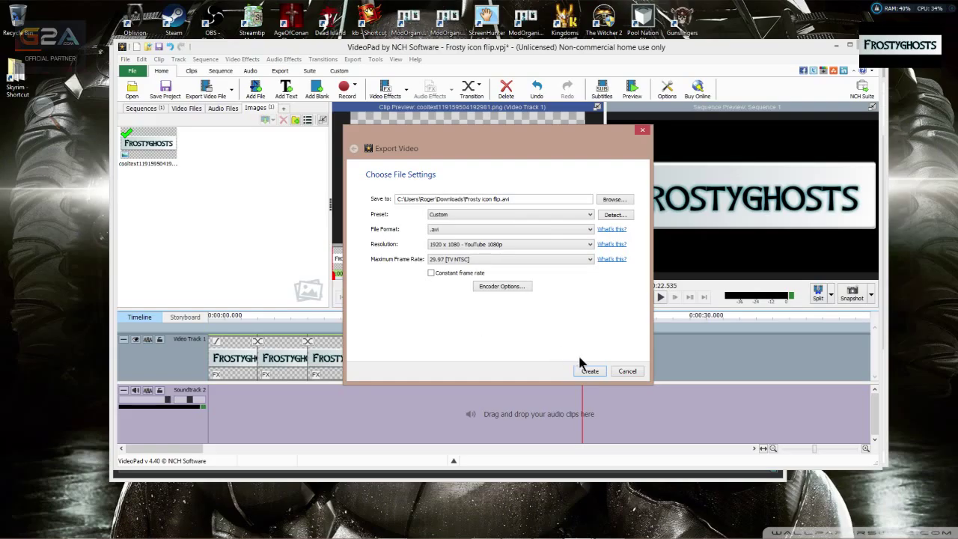